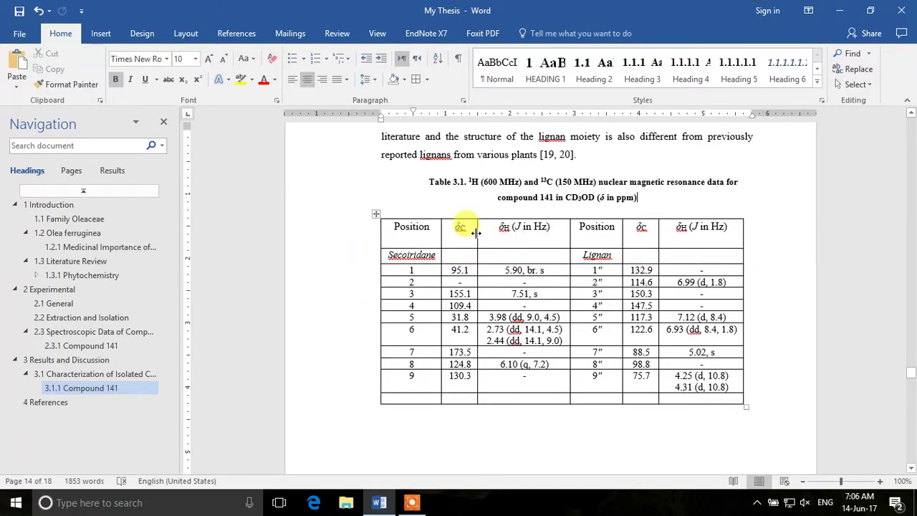
# Step: Try inserting a column after the first δC column and a row below the Secoiridane row, undoing each insertion
pyautogui.moveTo(478, 217)
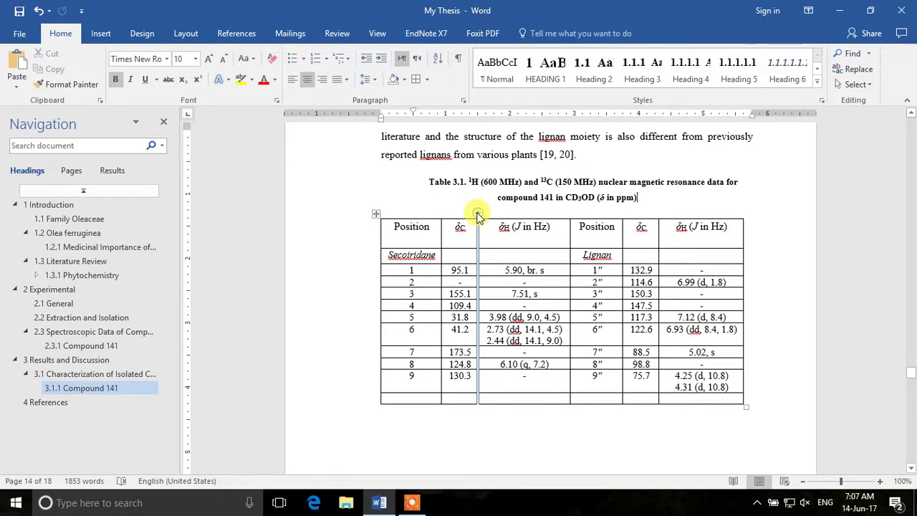
pyautogui.click(477, 214)
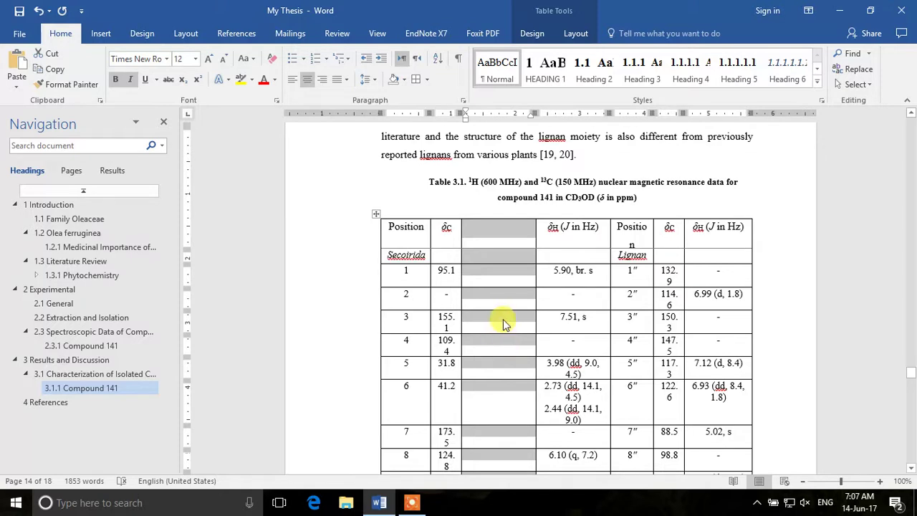
pyautogui.hotkey('ctrl', 'z')
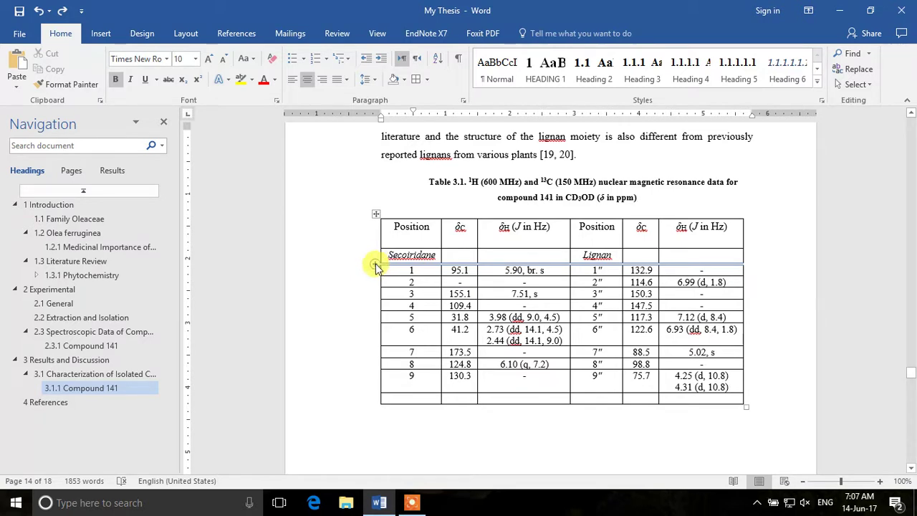
pyautogui.click(374, 265)
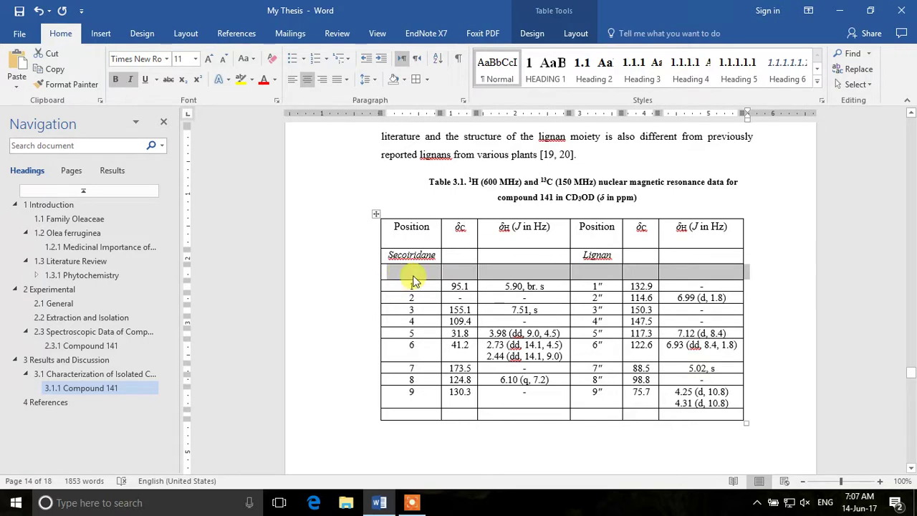
pyautogui.hotkey('ctrl', 'z')
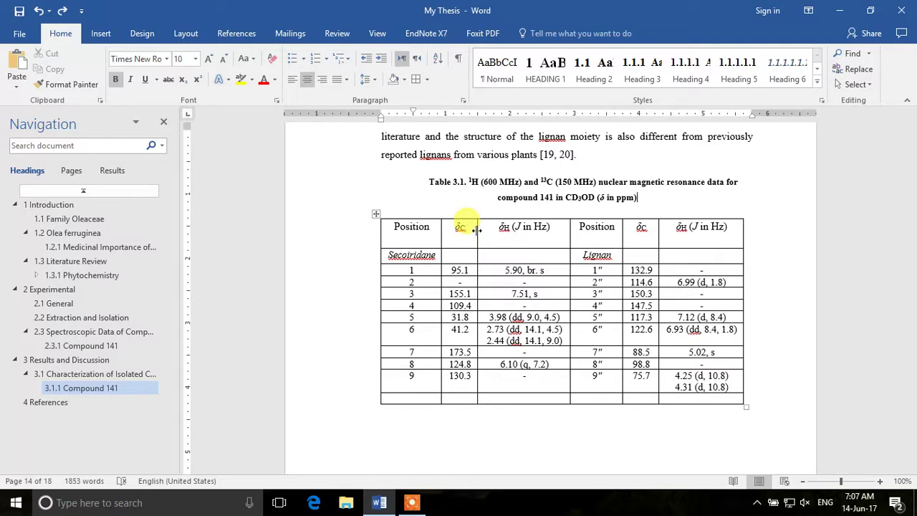
# Step: Try increasing the height of the Secoiridane row by moving its lower border, and undo the change
pyautogui.moveTo(476, 229)
pyautogui.mouseDown()
pyautogui.moveTo(524, 233)
pyautogui.moveTo(478, 235)
pyautogui.mouseUp()
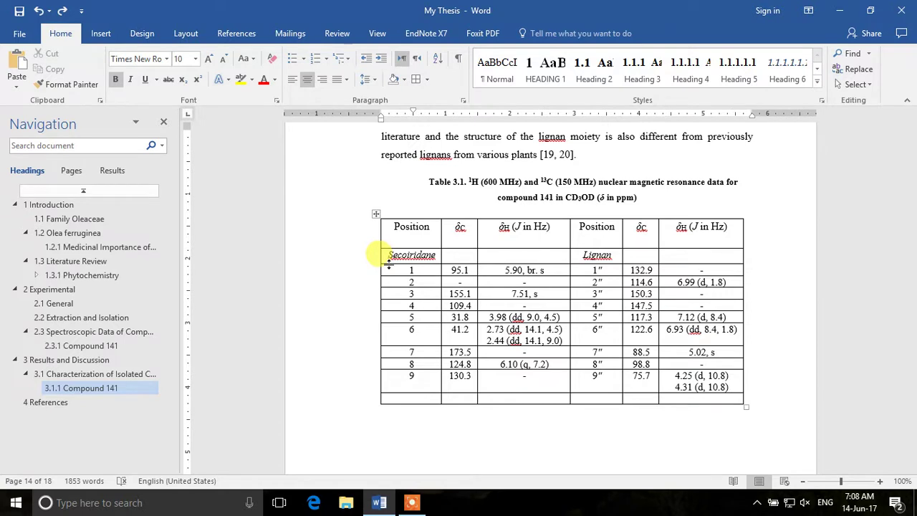
pyautogui.moveTo(387, 264); pyautogui.dragTo(385, 341)
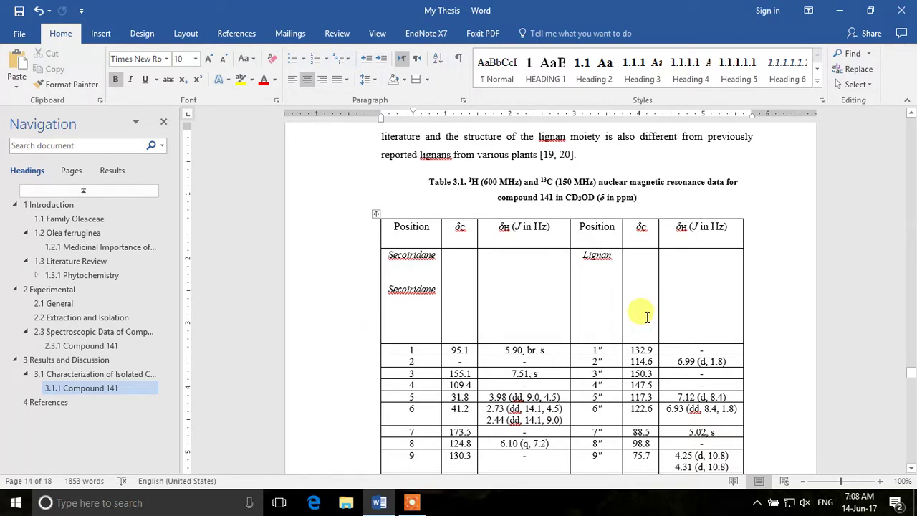
pyautogui.hotkey('ctrl', 'z')
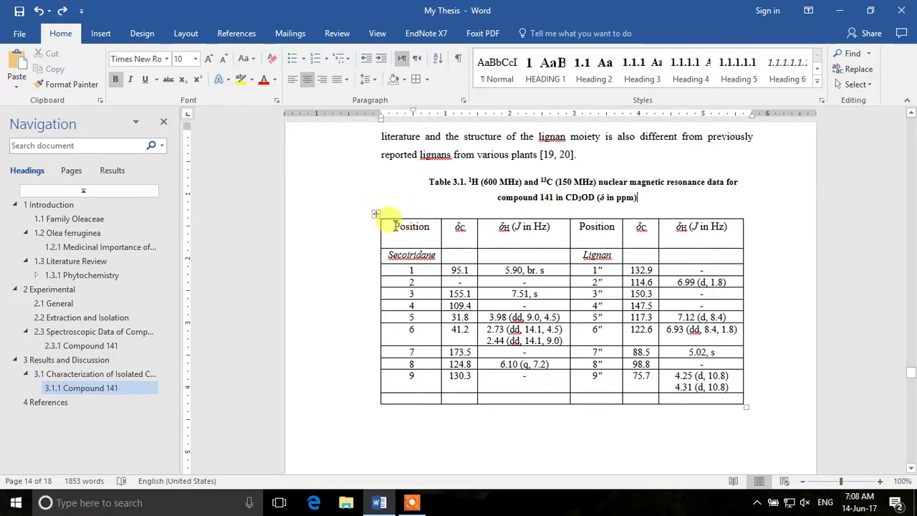
# Step: Try selecting the header row cells, the first Position cell, its text alone, and the full range of table cells
pyautogui.moveTo(396, 226); pyautogui.dragTo(698, 229)
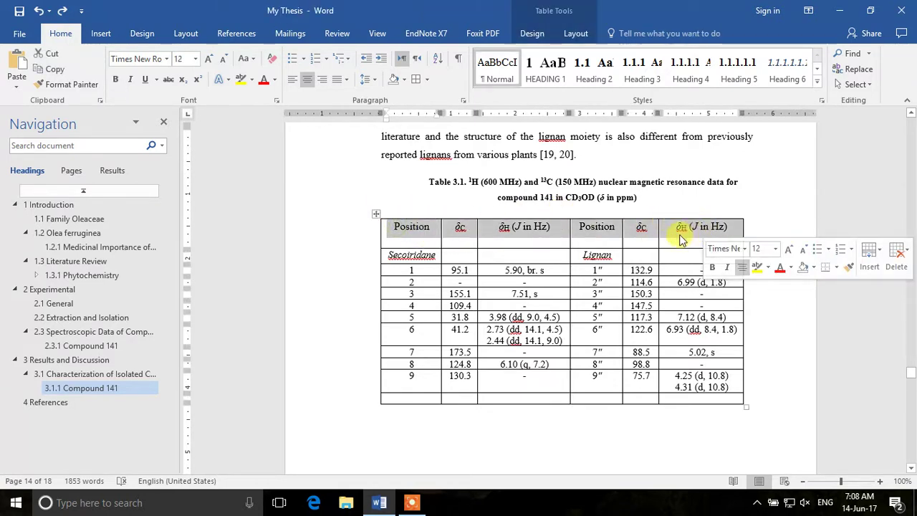
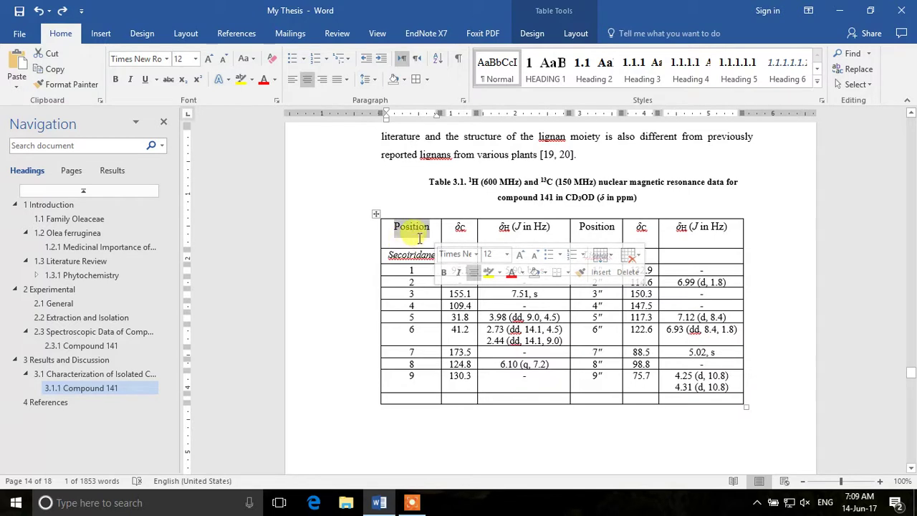
pyautogui.click(382, 228)
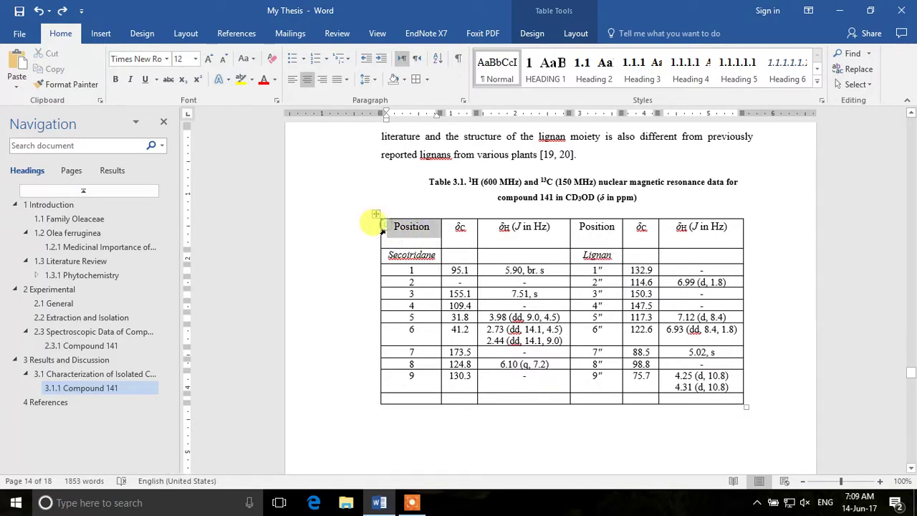
pyautogui.click(472, 229)
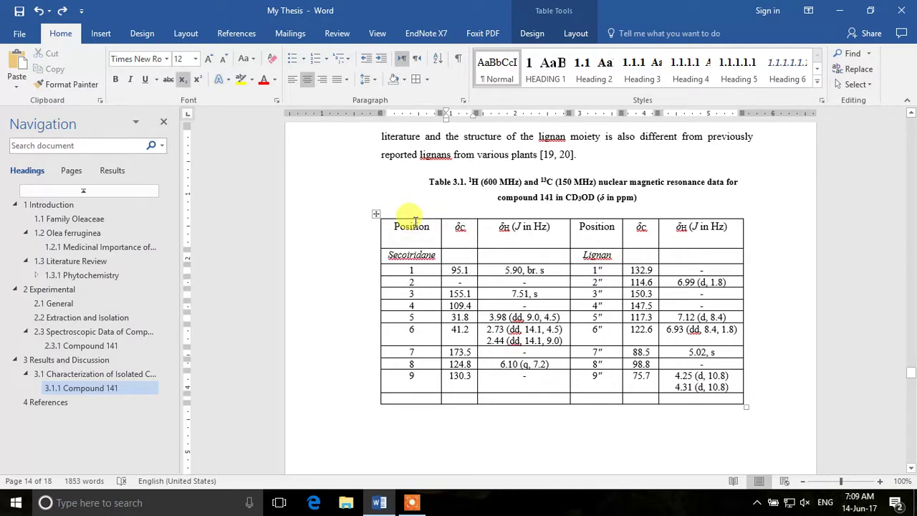
pyautogui.moveTo(394, 227); pyautogui.dragTo(430, 227)
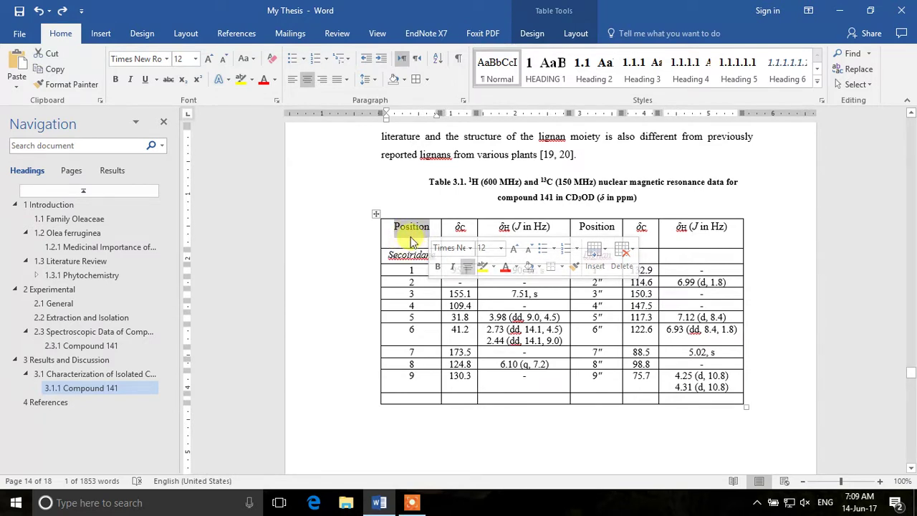
pyautogui.click(412, 242)
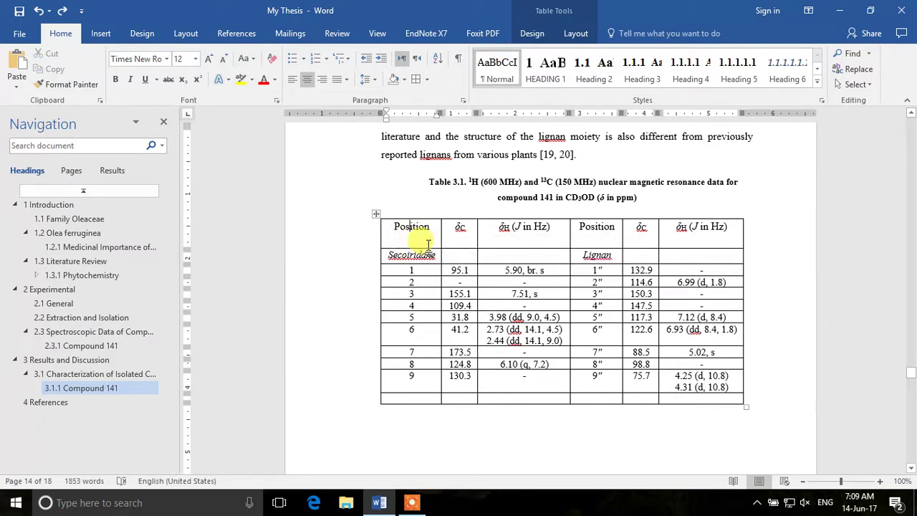
pyautogui.click(382, 227)
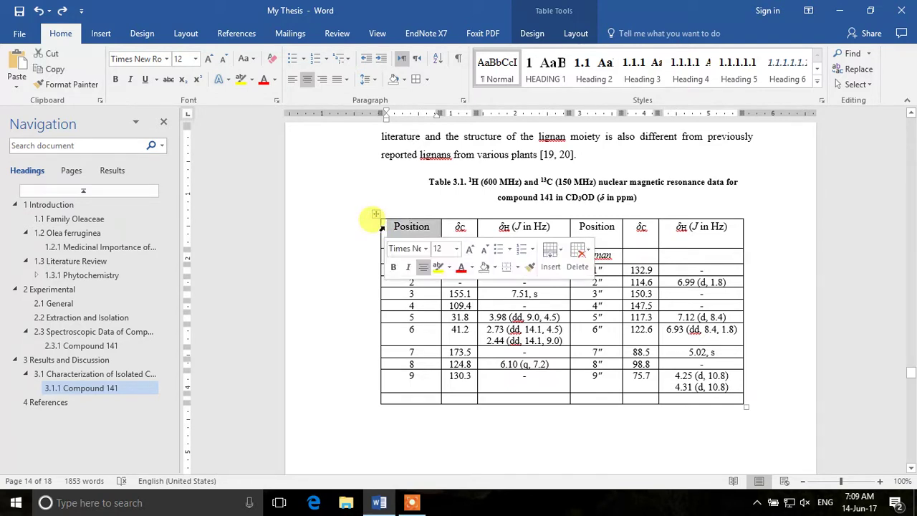
pyautogui.click(381, 225)
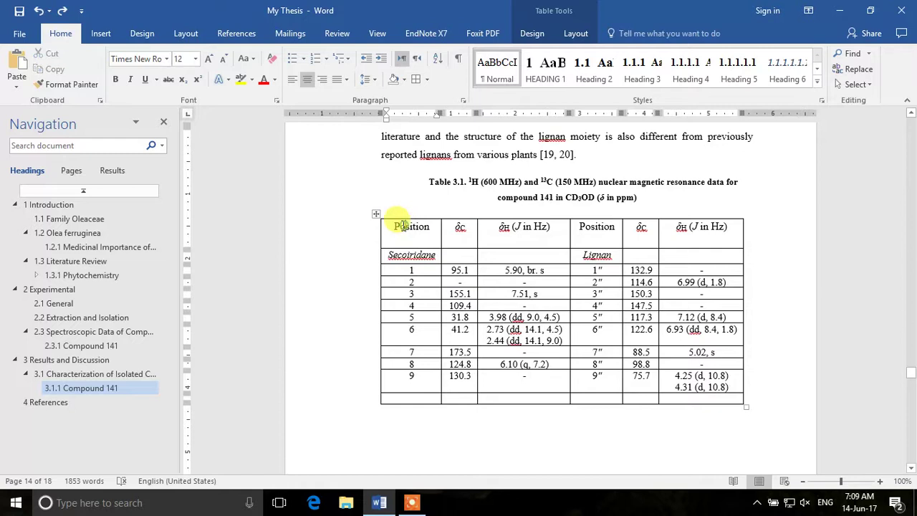
pyautogui.moveTo(382, 227); pyautogui.dragTo(708, 396)
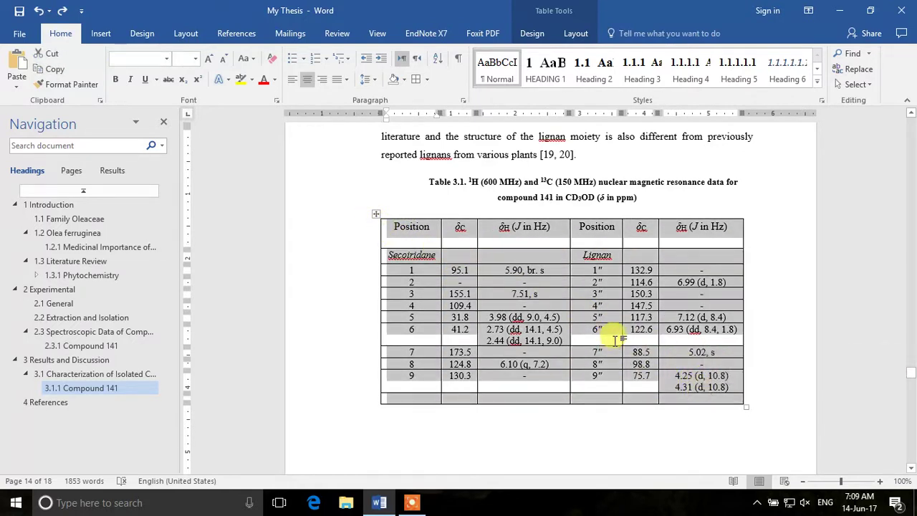
pyautogui.click(502, 295)
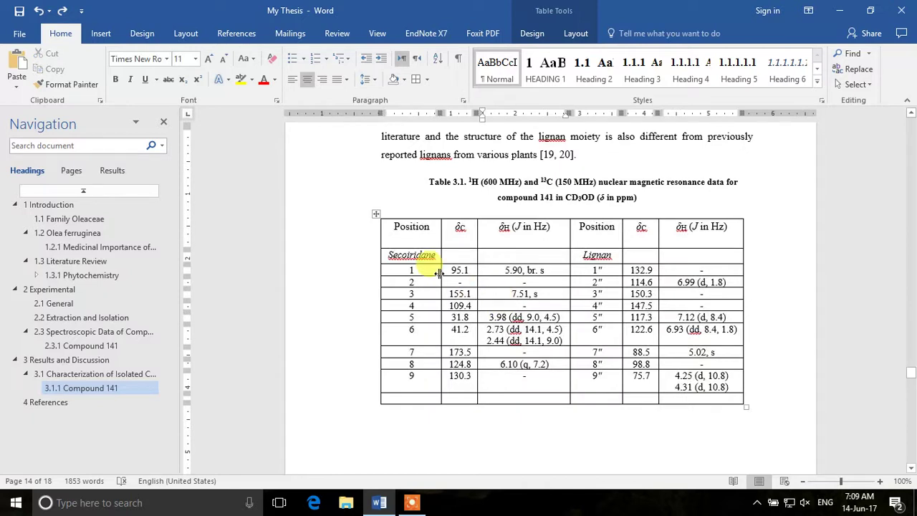
# Step: Select the whole table and set its alignment on the page to Center in the table properties
pyautogui.click(374, 215)
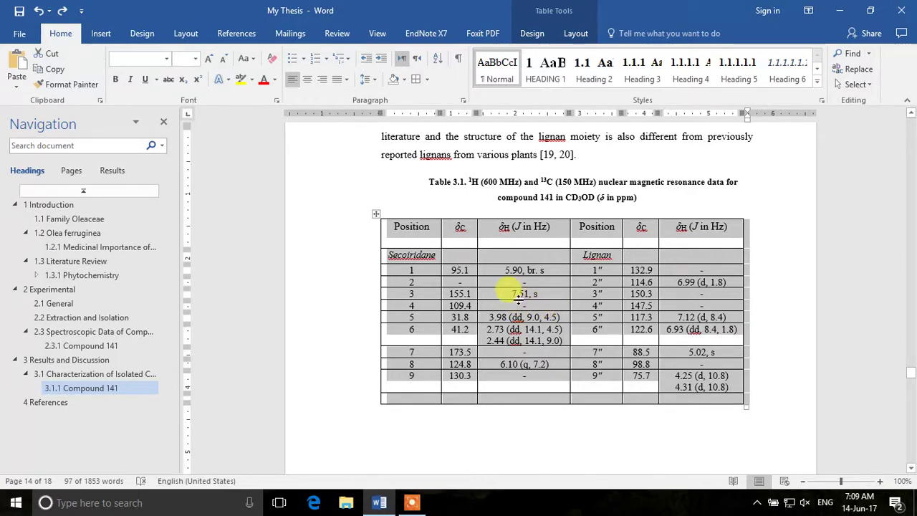
pyautogui.rightClick(523, 284)
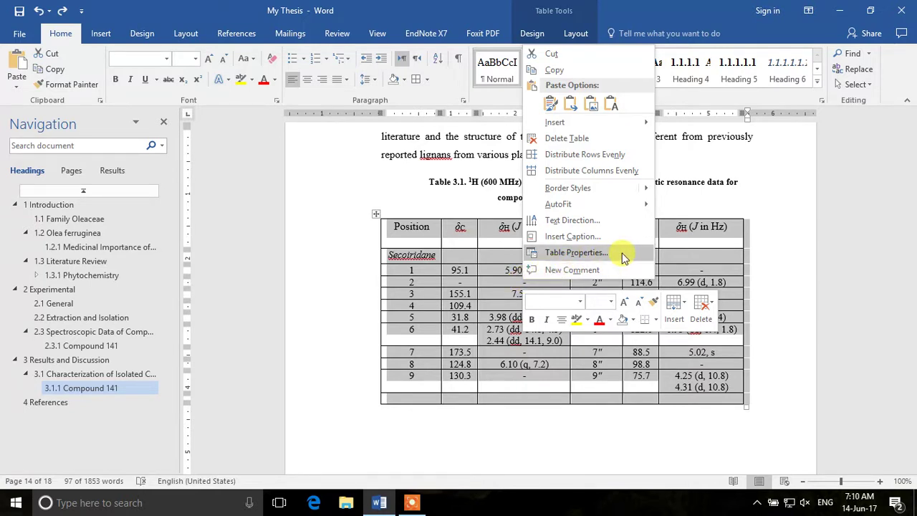
pyautogui.click(577, 252)
pyautogui.moveTo(478, 108); pyautogui.dragTo(257, 97)
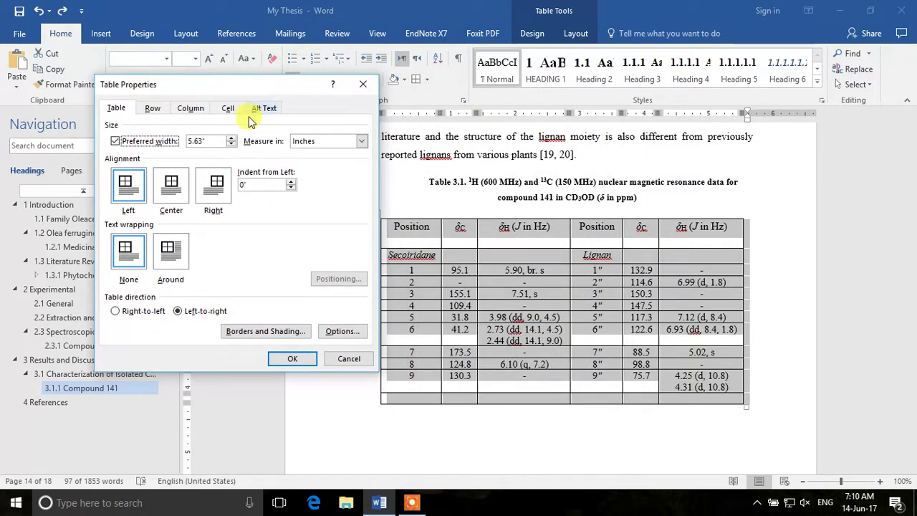
pyautogui.click(107, 111)
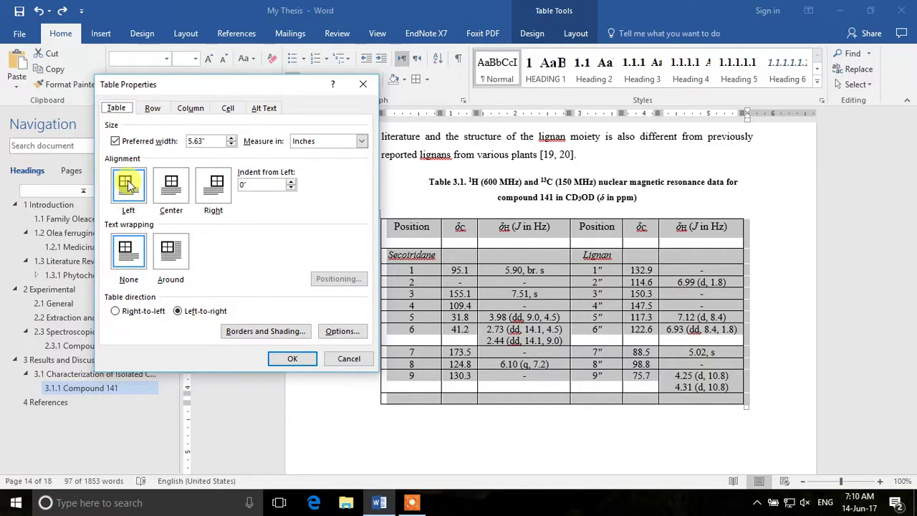
pyautogui.click(178, 187)
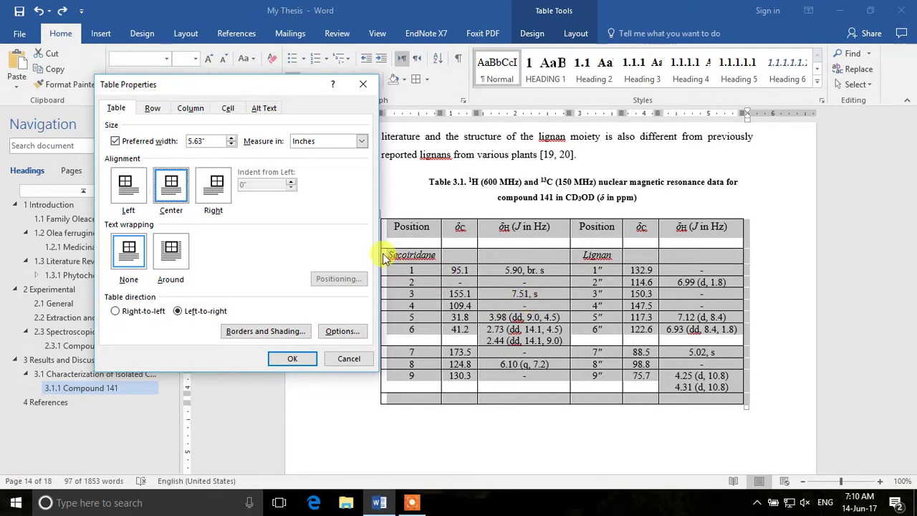
# Step: Check the row and column size options, set the cells' vertical alignment to Center, and apply the table properties
pyautogui.click(153, 110)
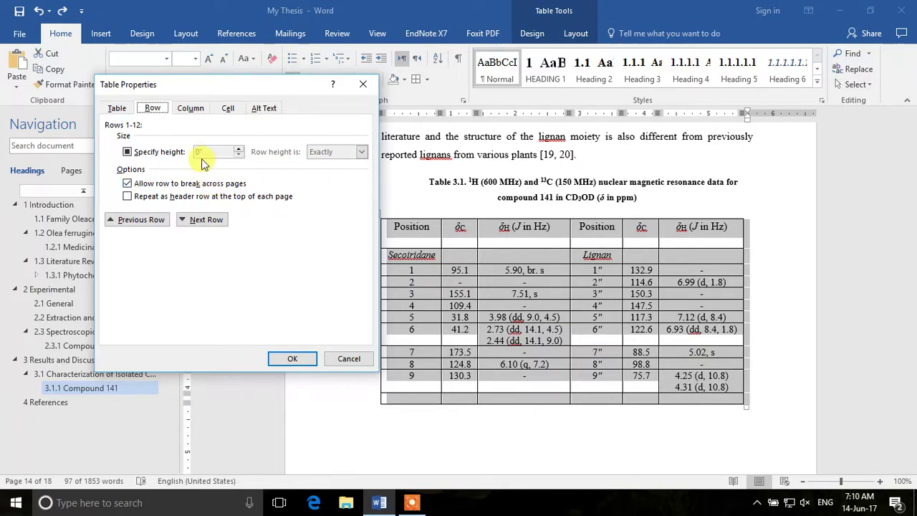
pyautogui.click(191, 110)
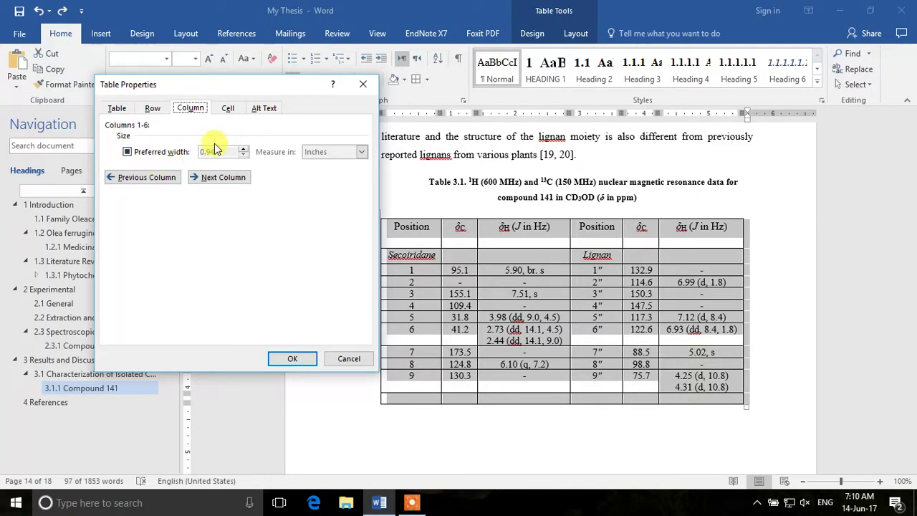
pyautogui.click(226, 109)
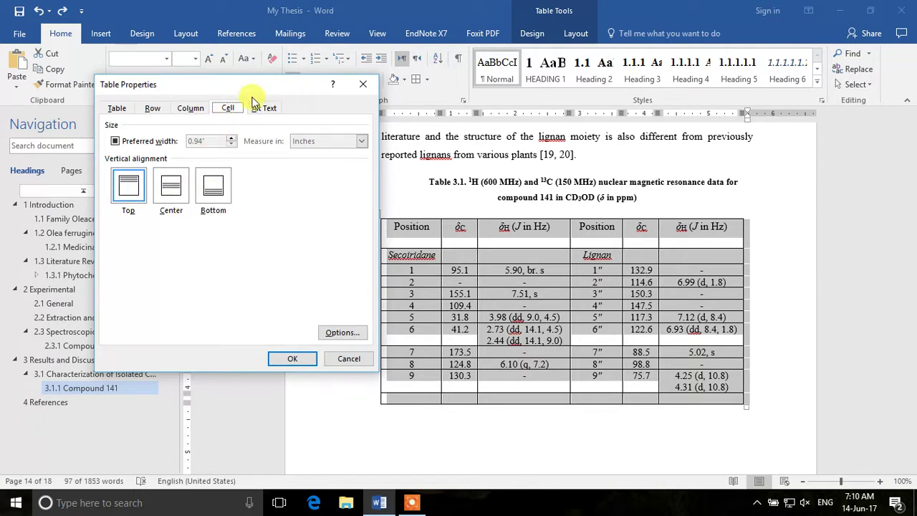
pyautogui.click(130, 188)
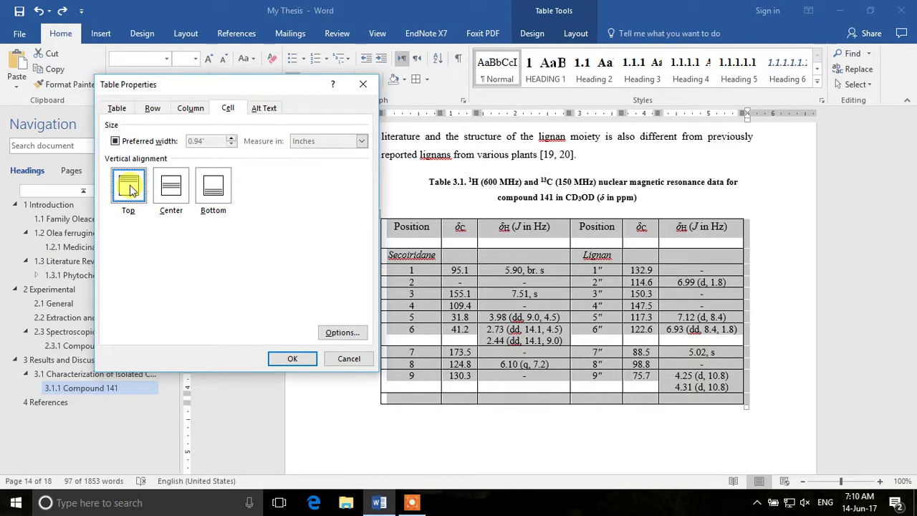
pyautogui.click(178, 192)
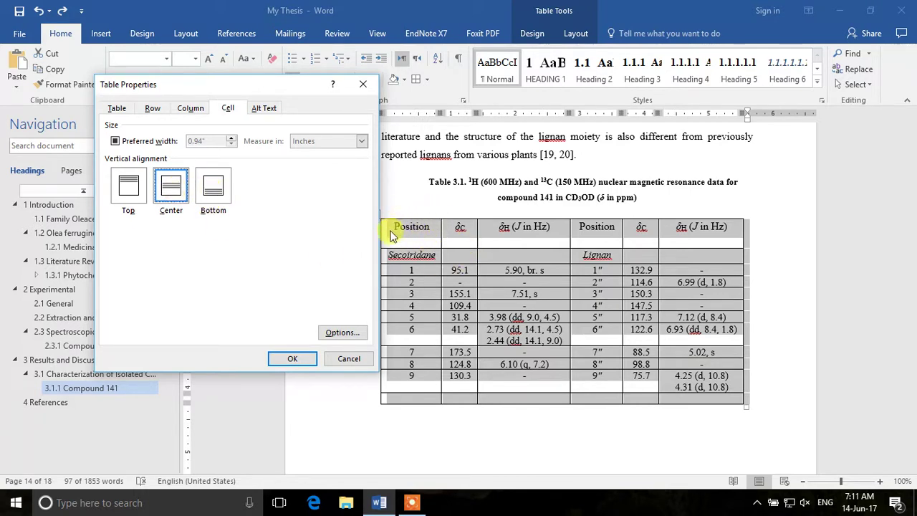
pyautogui.click(286, 359)
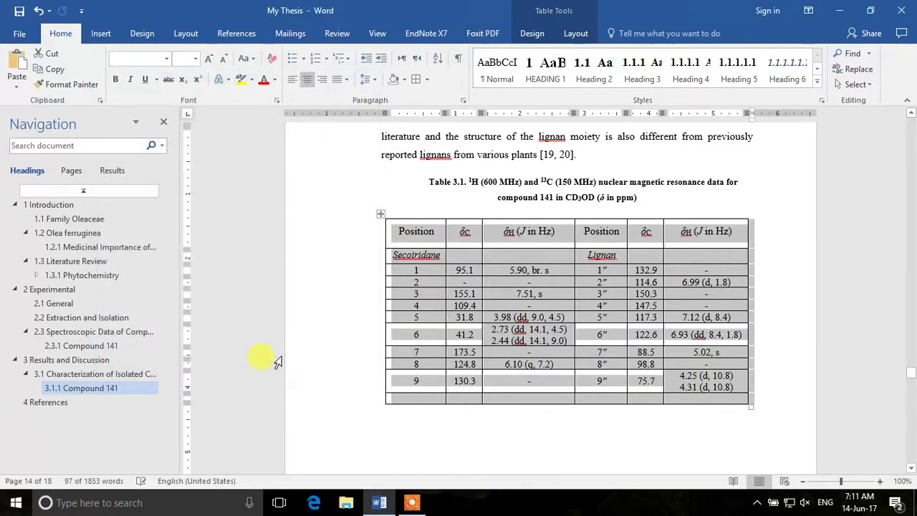
pyautogui.click(415, 239)
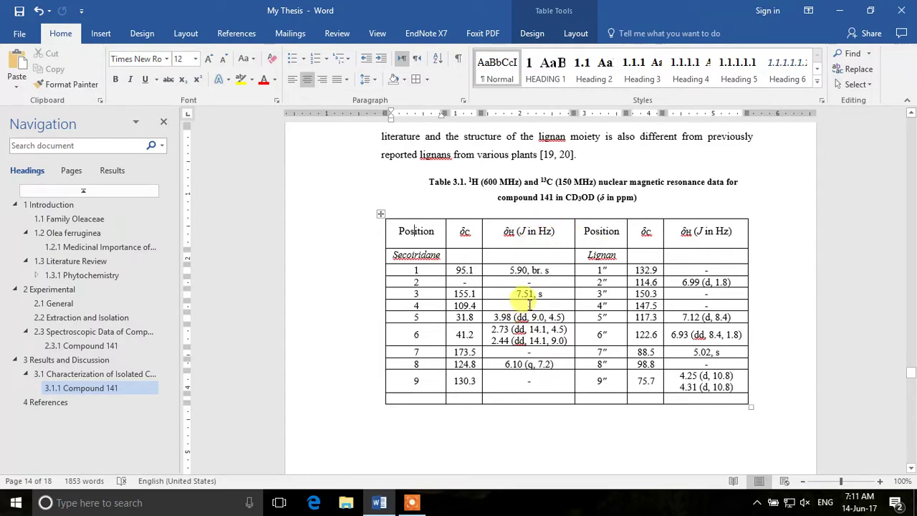
pyautogui.moveTo(387, 233); pyautogui.dragTo(696, 317)
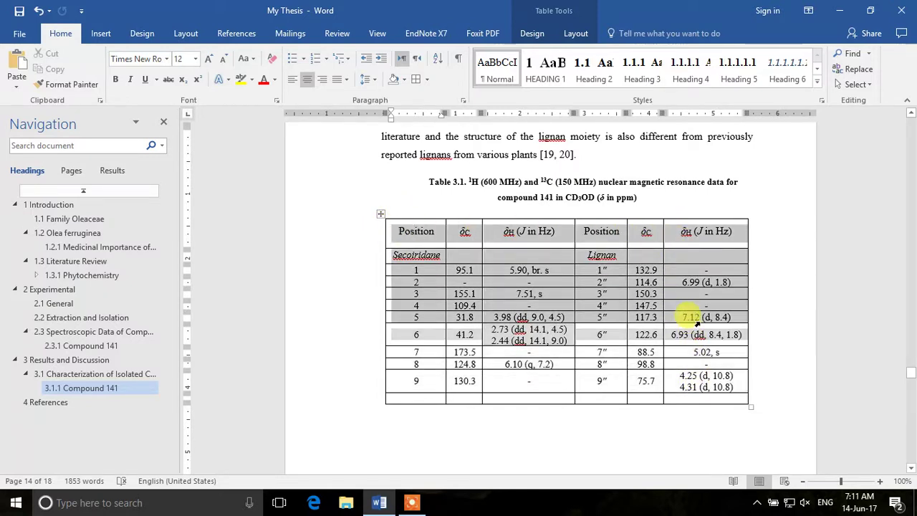
pyautogui.click(606, 333)
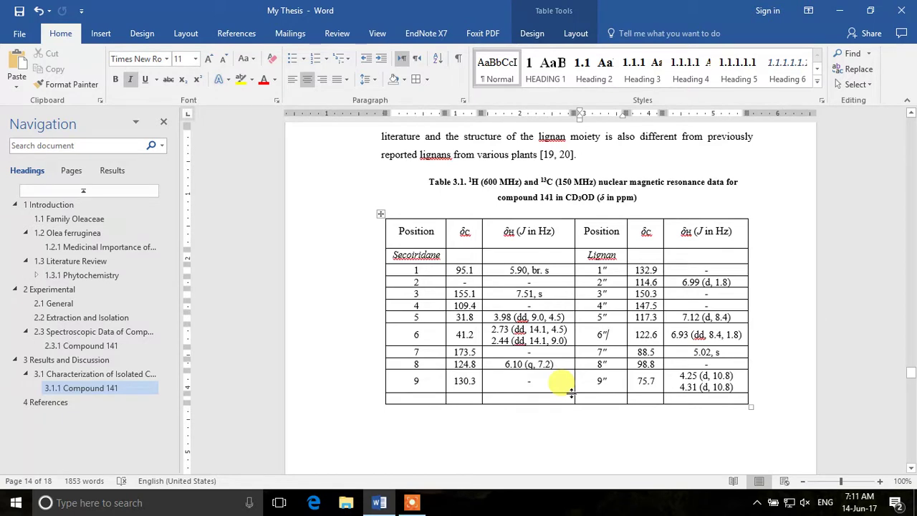
# Step: Select the whole NMR data table and open its border and shading settings from the table properties
pyautogui.click(382, 212)
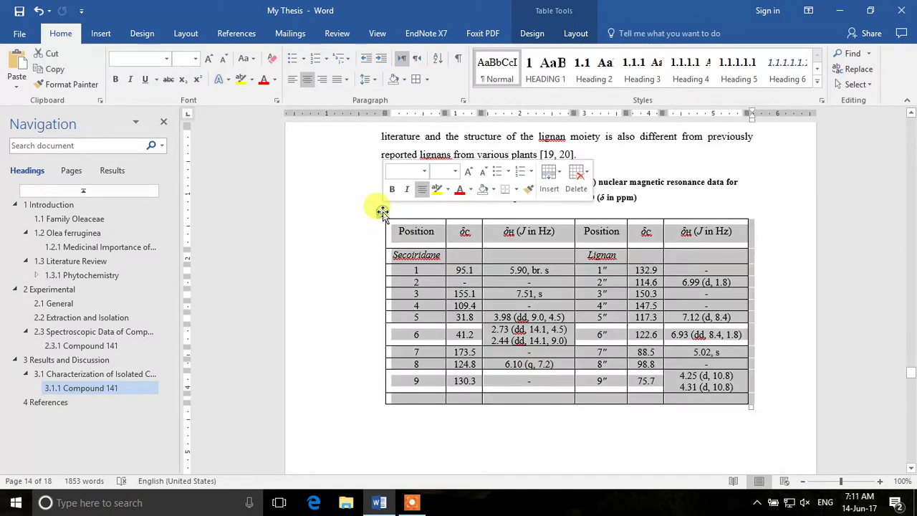
pyautogui.rightClick(517, 358)
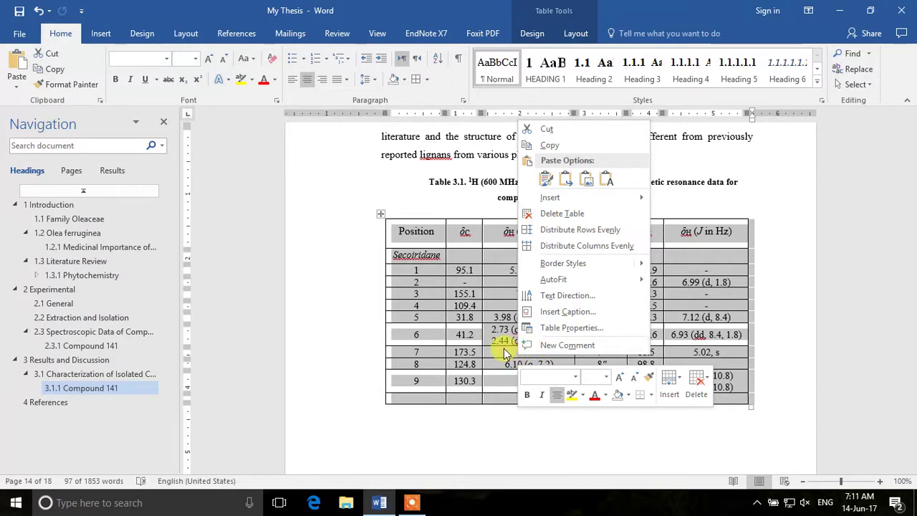
pyautogui.click(614, 329)
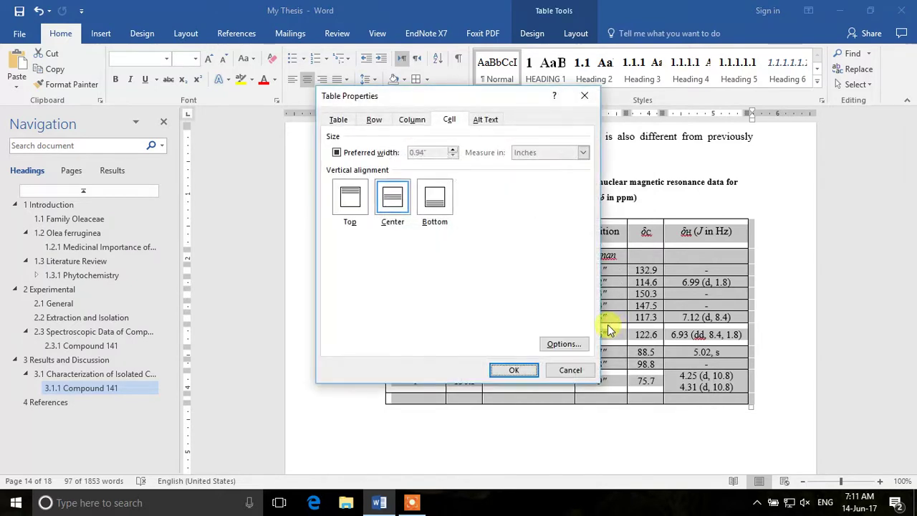
pyautogui.moveTo(515, 104); pyautogui.dragTo(301, 93)
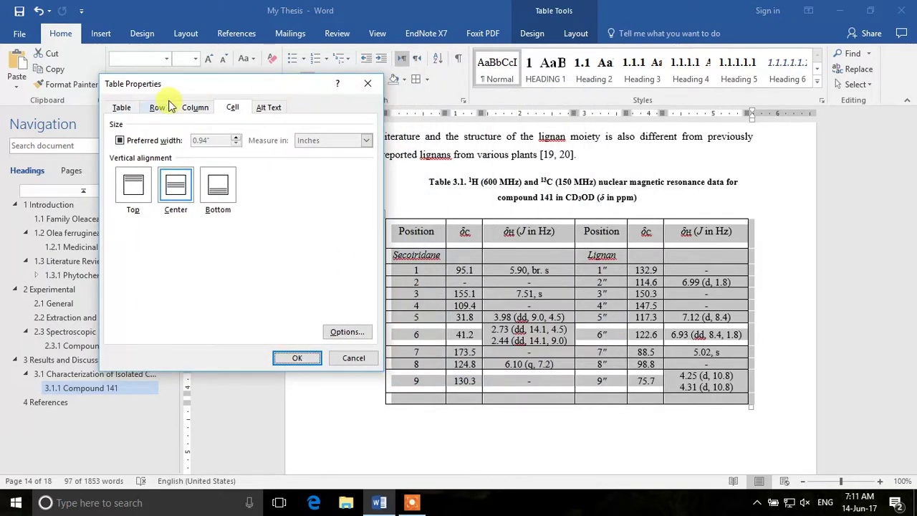
pyautogui.click(122, 108)
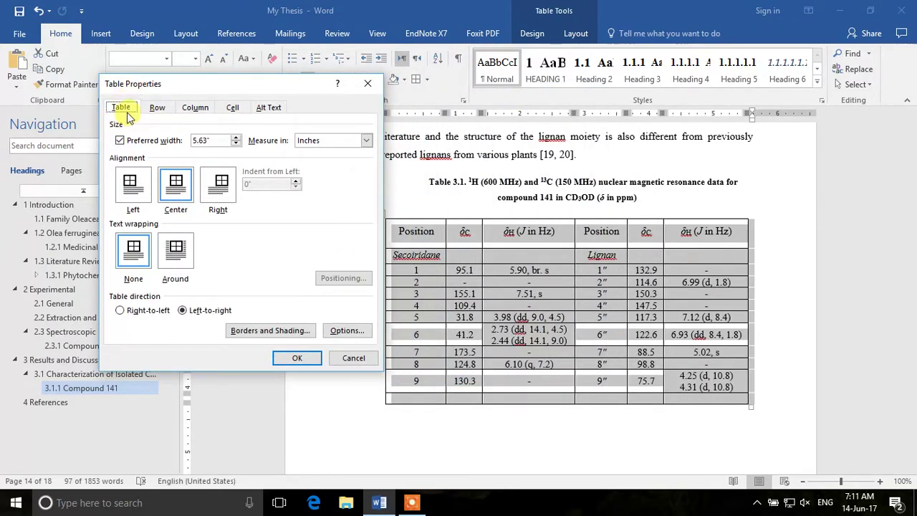
pyautogui.click(272, 331)
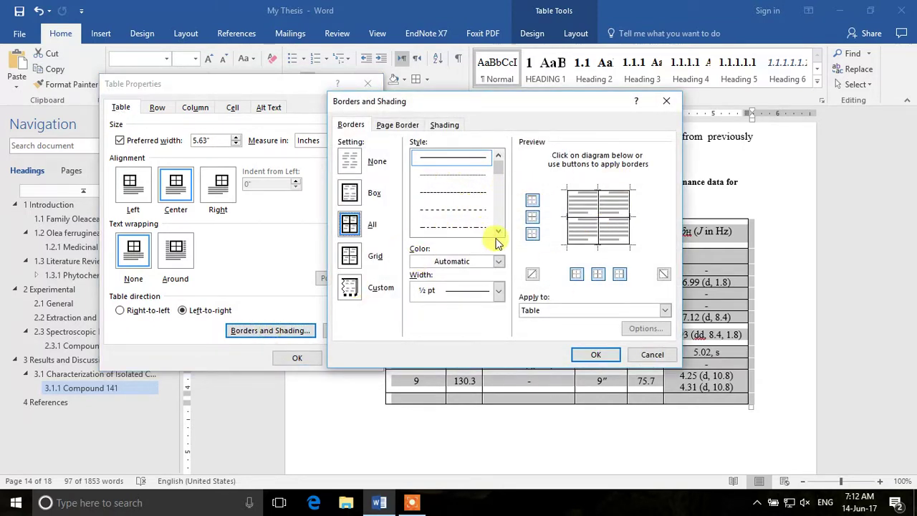
# Step: Try applying a double-line style to all borders of the table, and undo the change
pyautogui.click(352, 192)
pyautogui.click(351, 224)
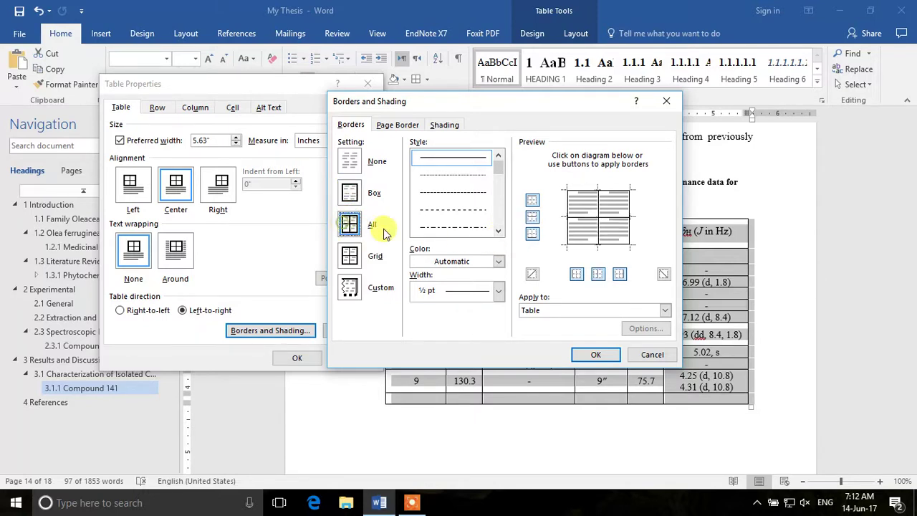
pyautogui.click(498, 231)
pyautogui.click(498, 231)
pyautogui.click(472, 208)
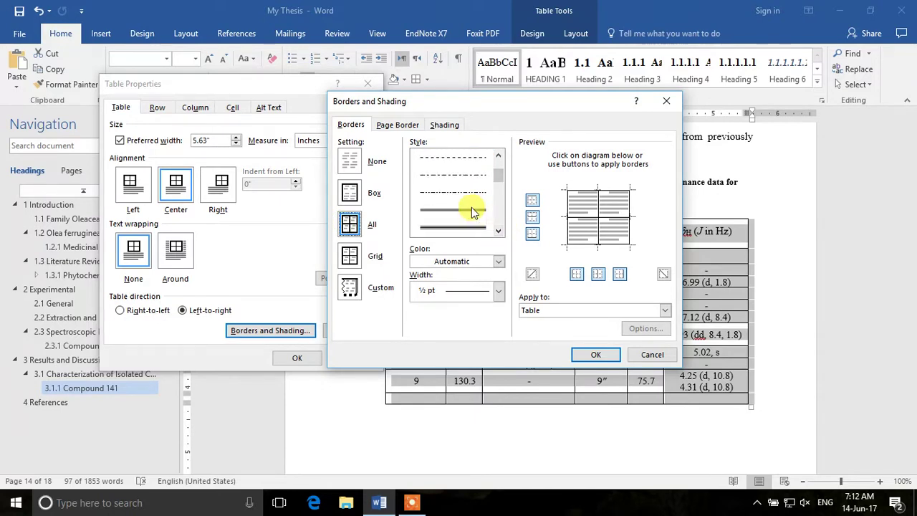
pyautogui.click(595, 358)
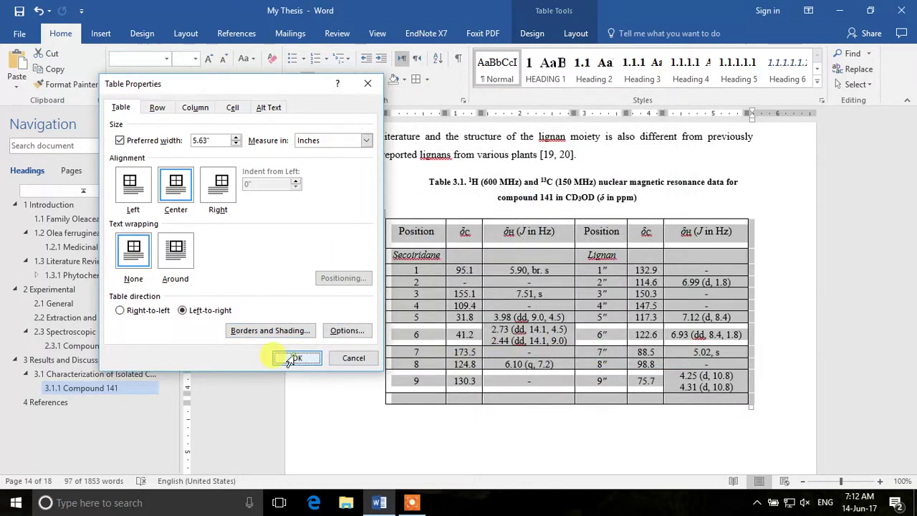
pyautogui.click(296, 358)
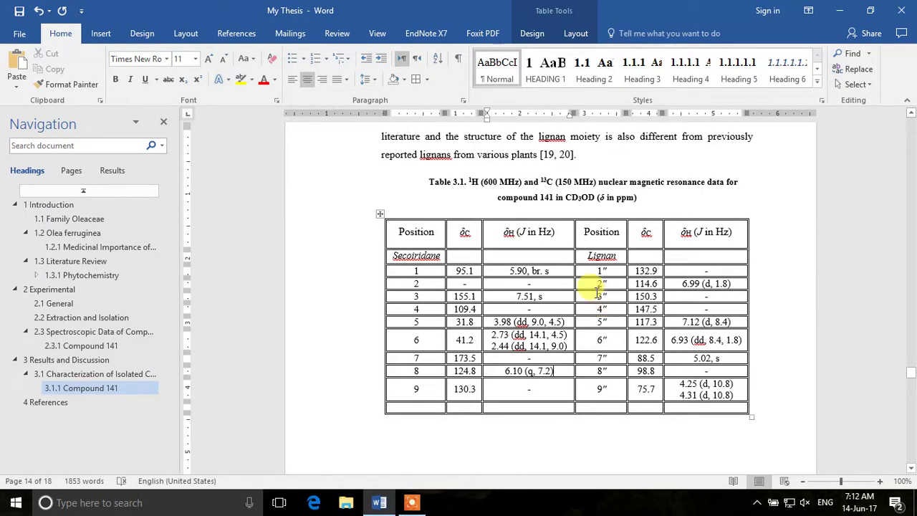
pyautogui.hotkey('ctrl', 'z')
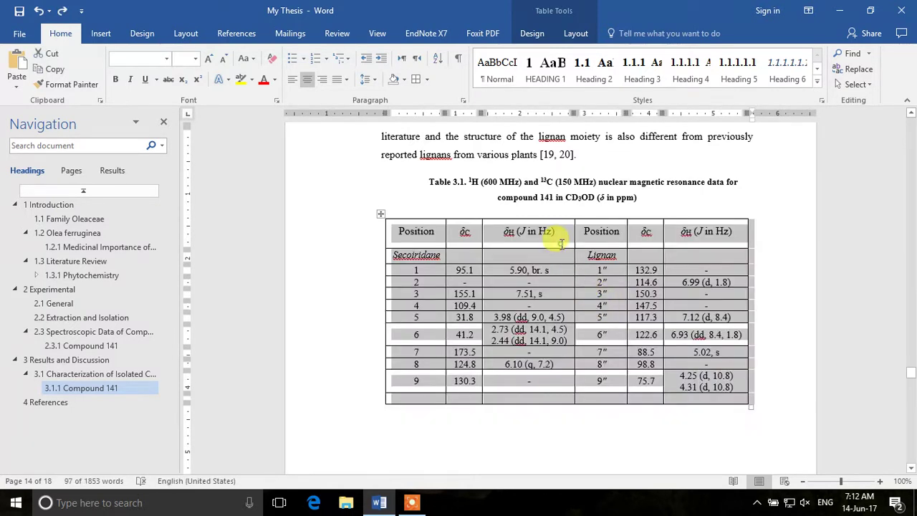
pyautogui.hotkey('ctrl', 'z')
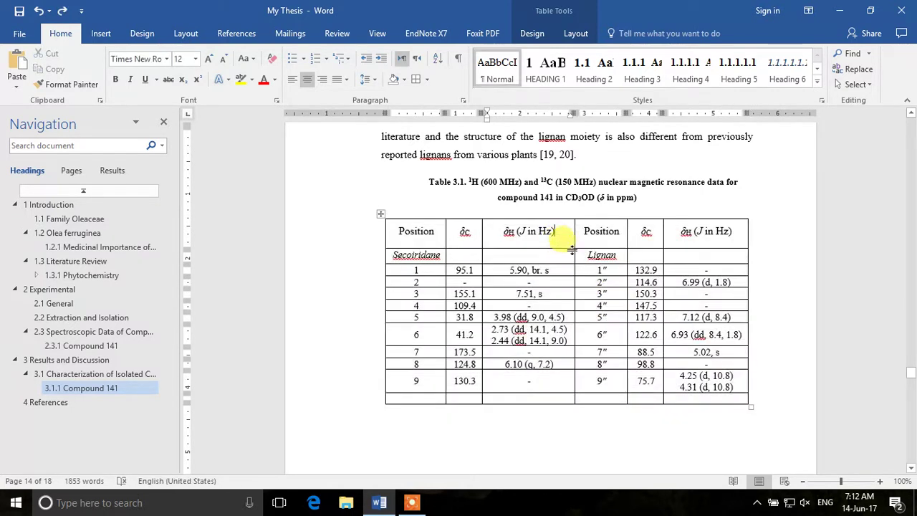
# Step: Select the whole table and examine the border styles and line styles available for it
pyautogui.click(378, 213)
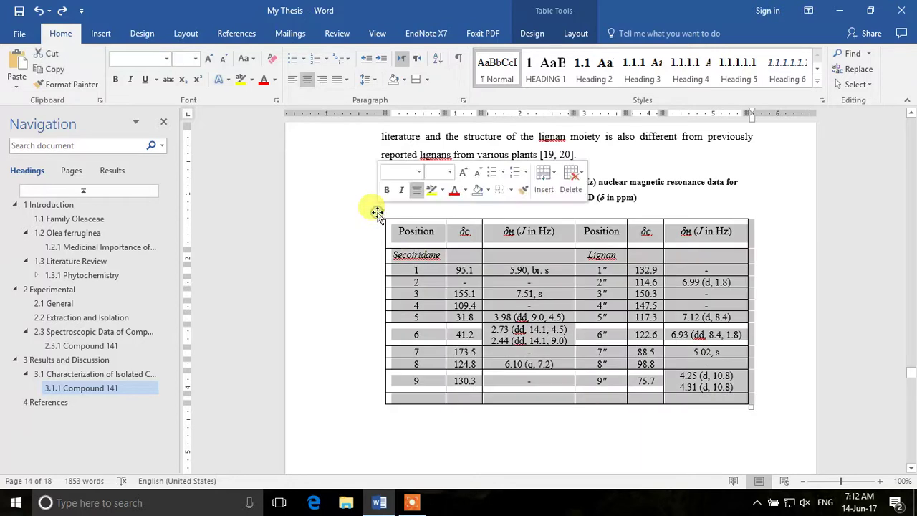
pyautogui.click(565, 8)
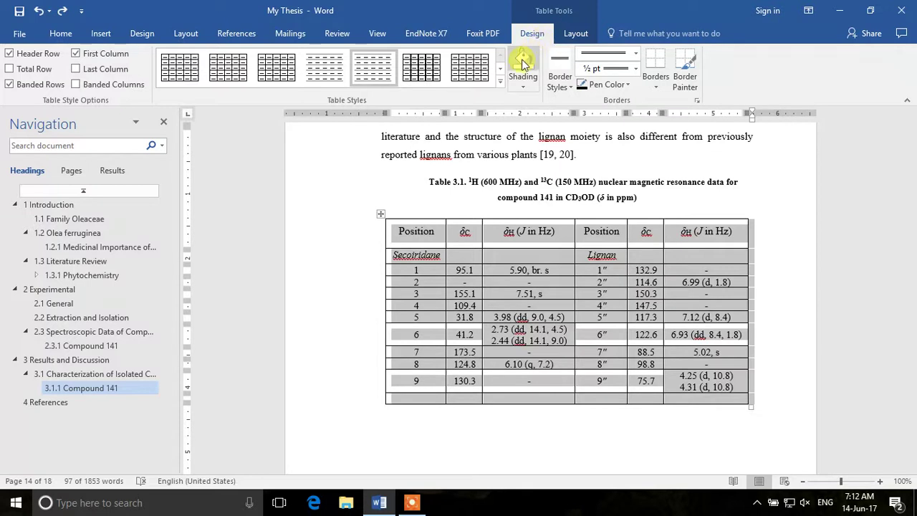
pyautogui.click(570, 89)
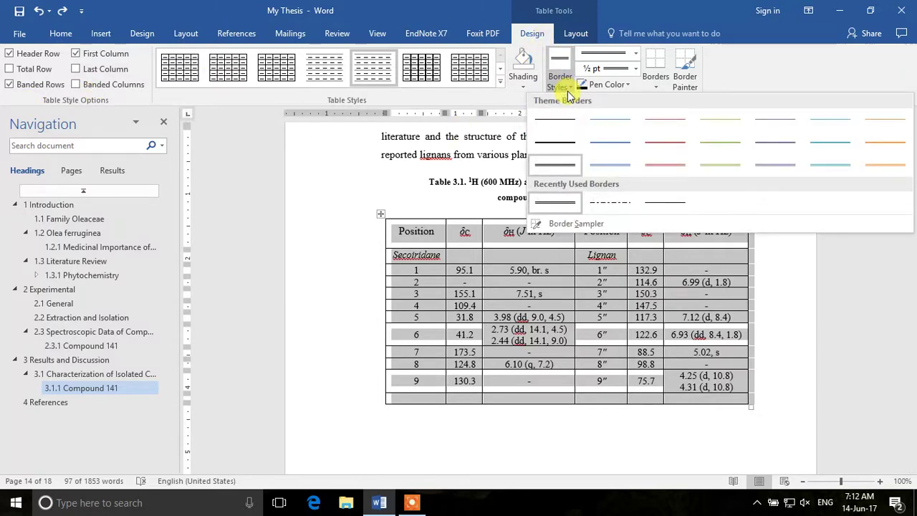
pyautogui.click(567, 89)
pyautogui.click(635, 56)
pyautogui.click(635, 58)
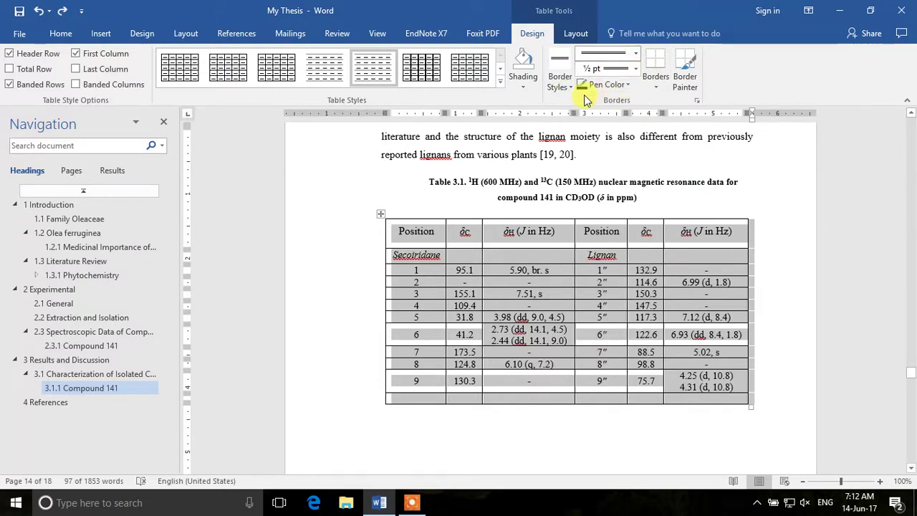
# Step: Try the grid table style with a black header row and grey banded rows on the table, and undo it
pyautogui.click(500, 85)
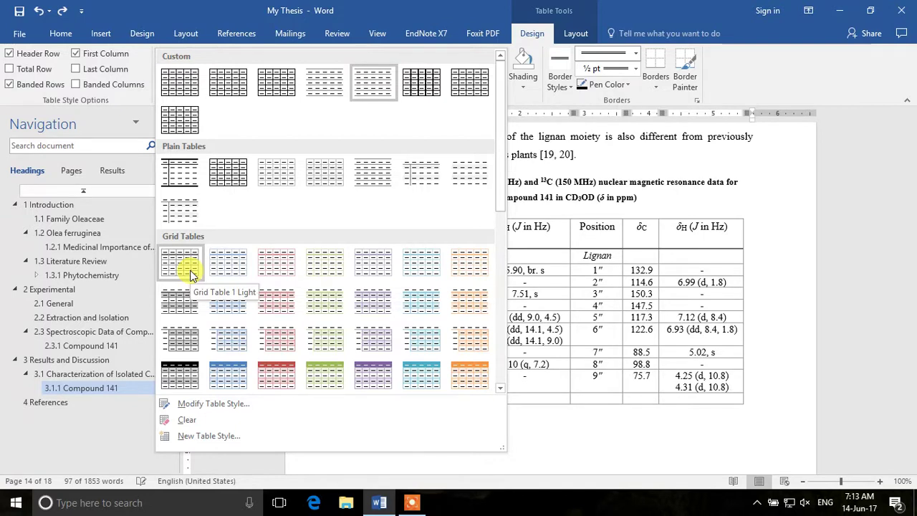
pyautogui.click(185, 378)
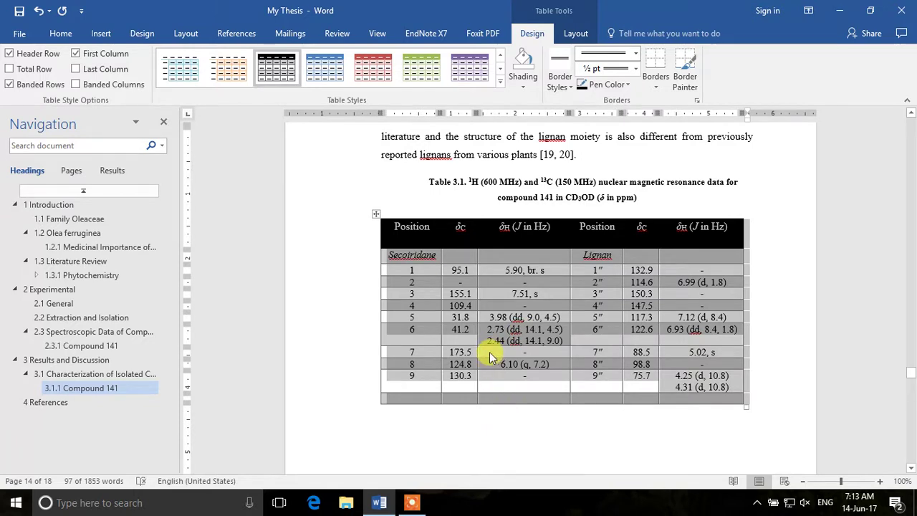
pyautogui.click(644, 206)
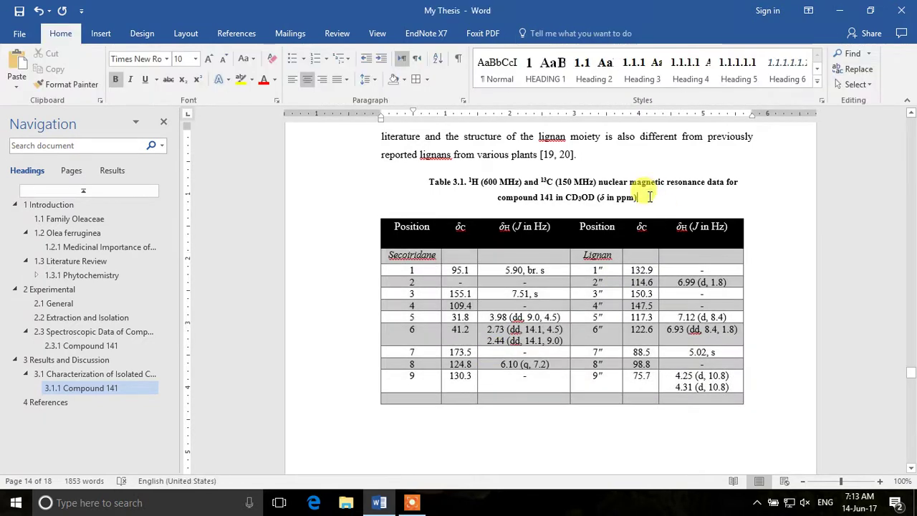
pyautogui.click(561, 390)
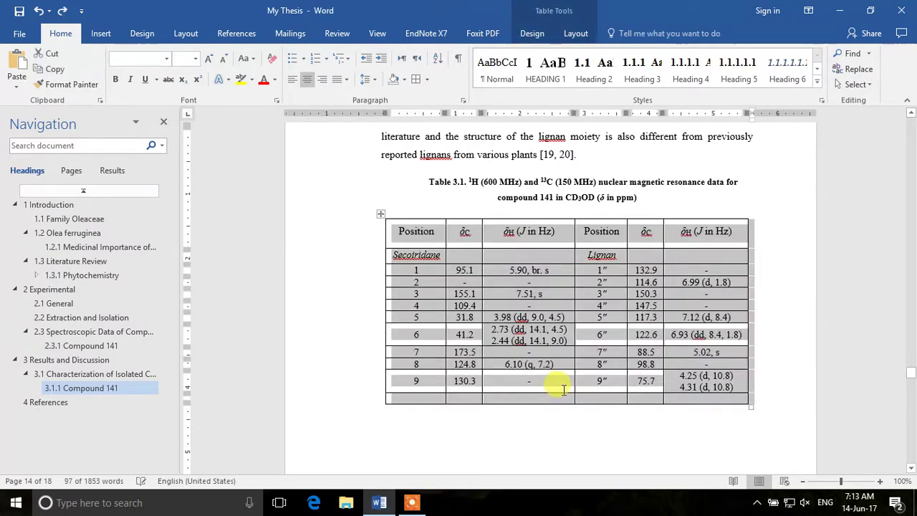
# Step: Select all cells of the table and remove all of their borders
pyautogui.click(534, 234)
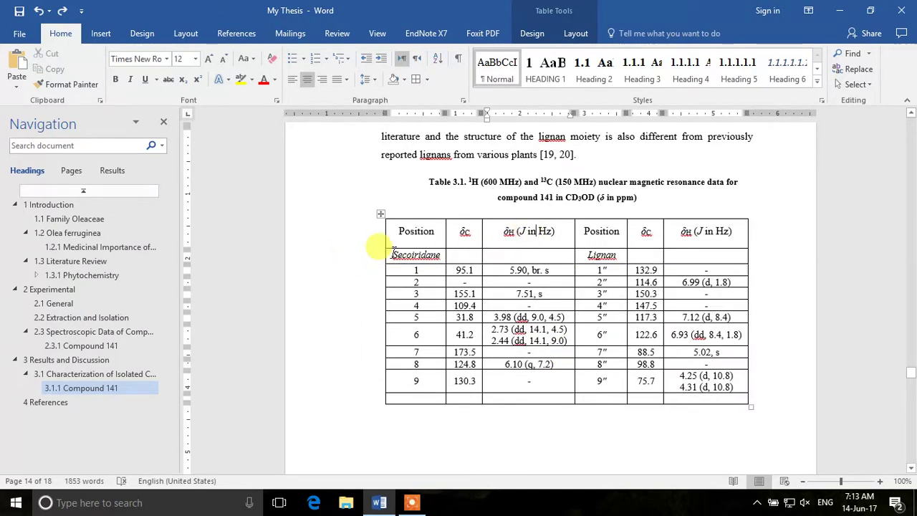
pyautogui.moveTo(386, 257); pyautogui.dragTo(717, 331)
pyautogui.moveTo(396, 228); pyautogui.dragTo(735, 400)
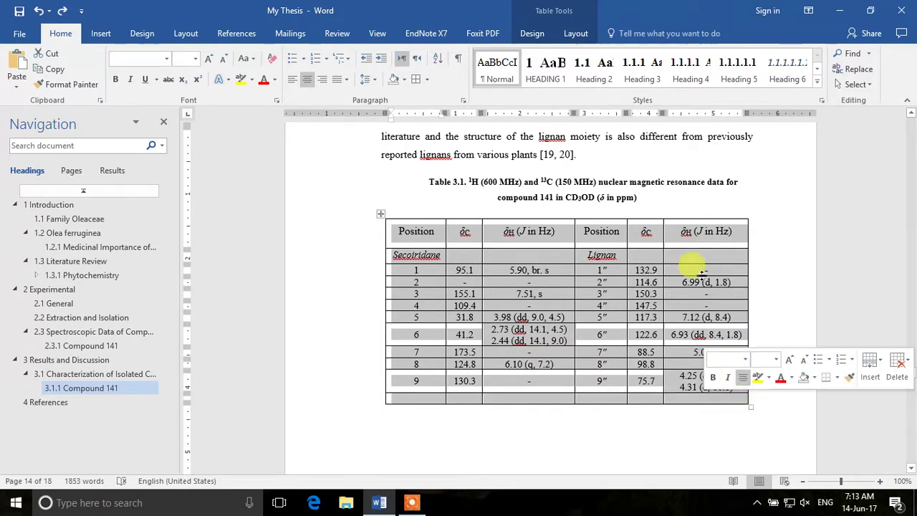
pyautogui.click(554, 11)
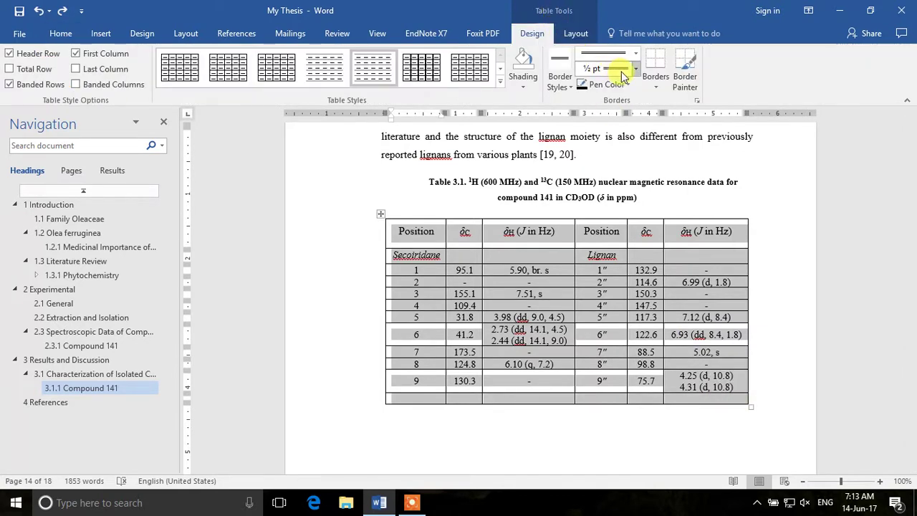
pyautogui.click(656, 86)
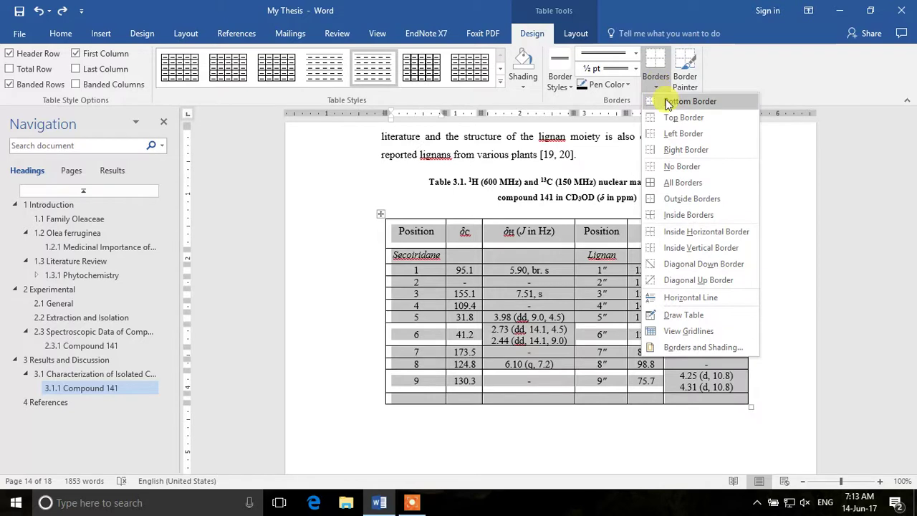
pyautogui.click(688, 167)
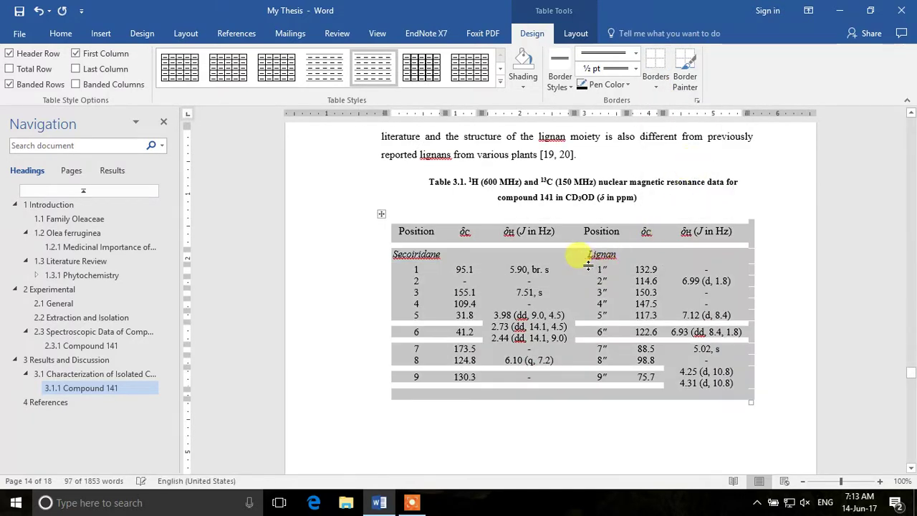
pyautogui.click(644, 196)
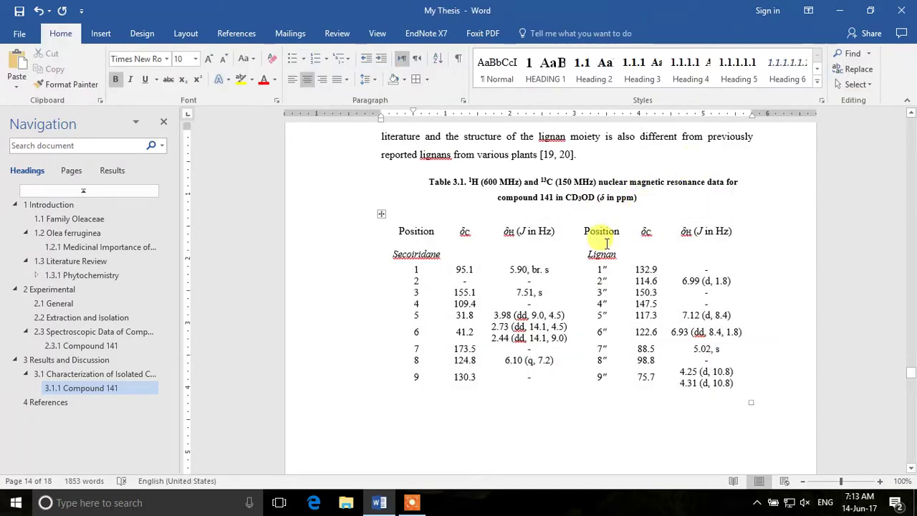
# Step: Select the header row and set the border line to a solid black style with a 1 ½ pt width
pyautogui.moveTo(384, 231); pyautogui.dragTo(720, 239)
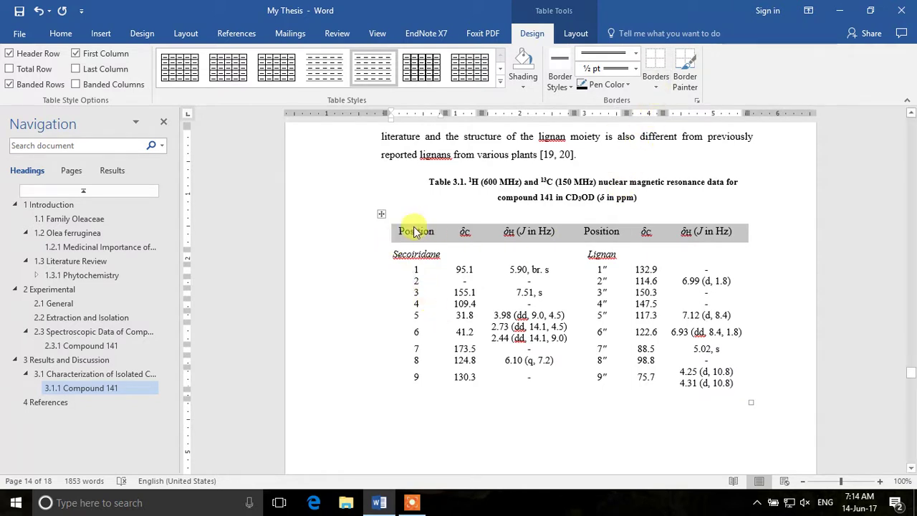
pyautogui.click(654, 82)
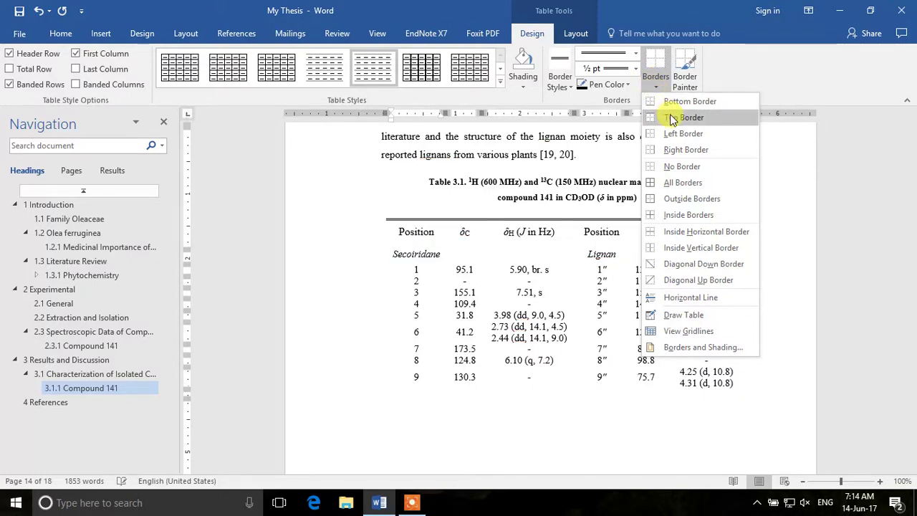
pyautogui.click(560, 81)
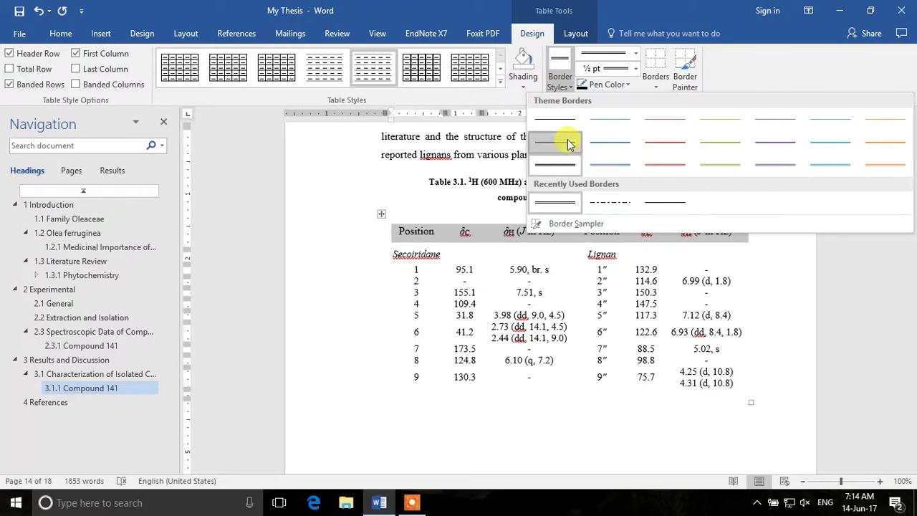
pyautogui.click(568, 141)
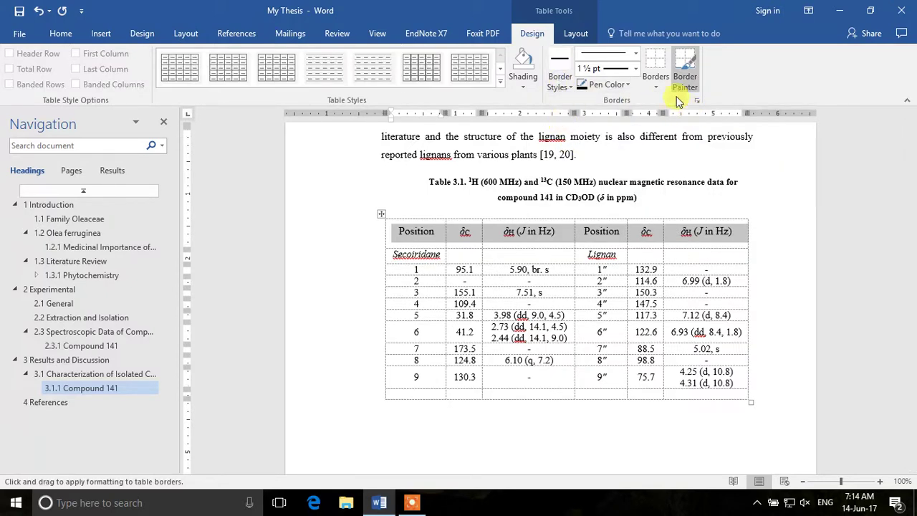
pyautogui.click(655, 88)
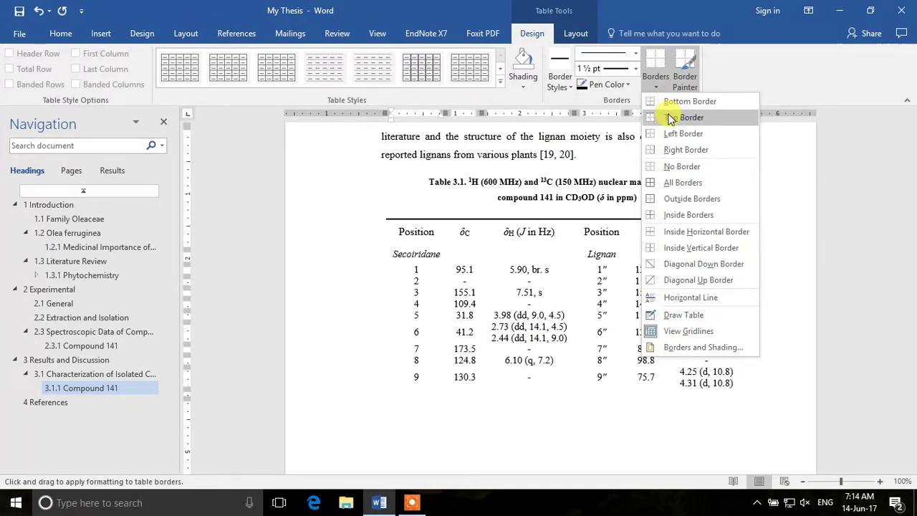
pyautogui.click(635, 69)
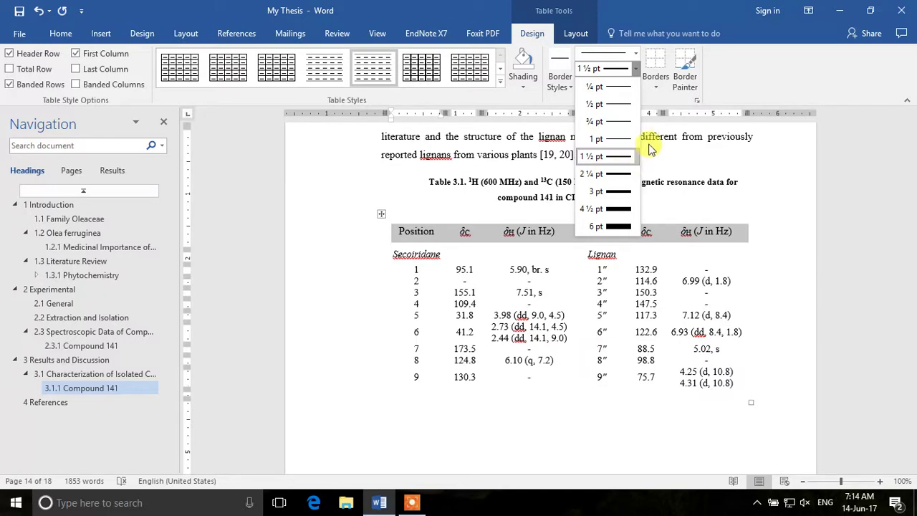
pyautogui.click(625, 159)
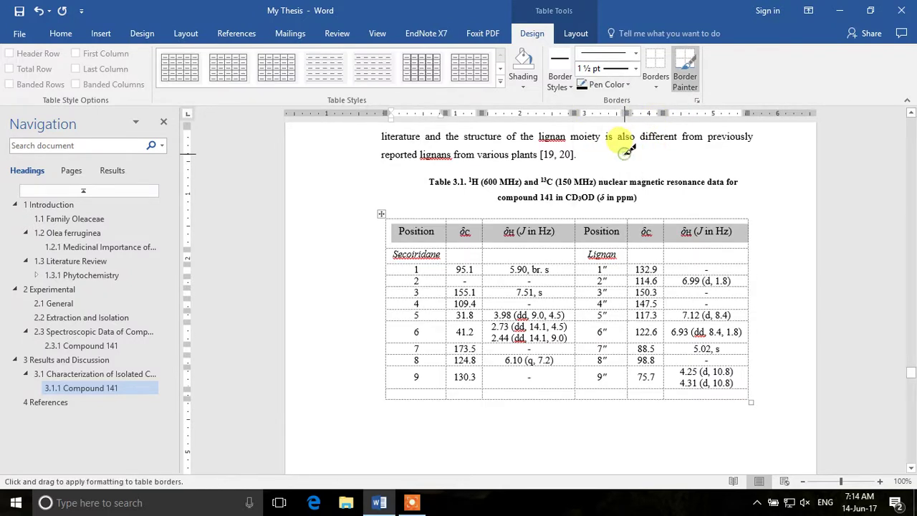
# Step: Add a top border and a bottom border to the header row
pyautogui.click(654, 80)
pyautogui.click(671, 121)
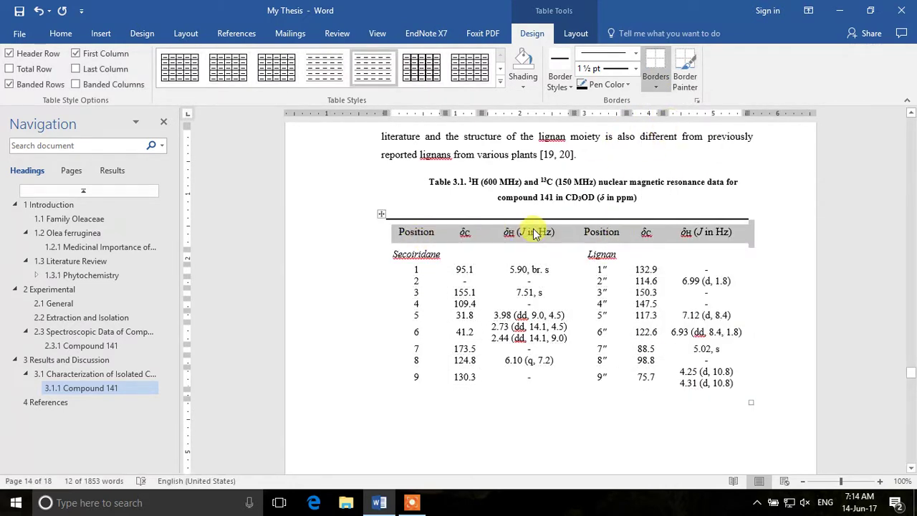
pyautogui.click(655, 79)
pyautogui.click(677, 108)
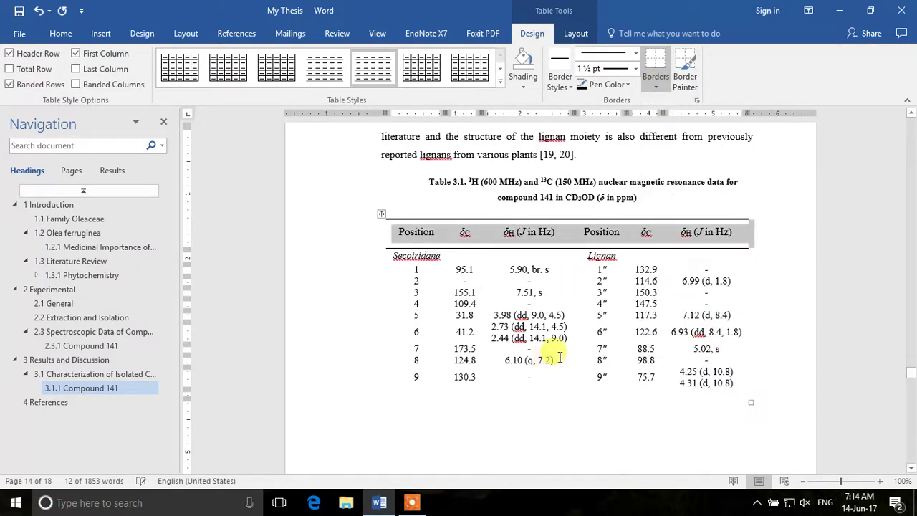
# Step: Add a bottom border to the empty last row of the table
pyautogui.click(524, 256)
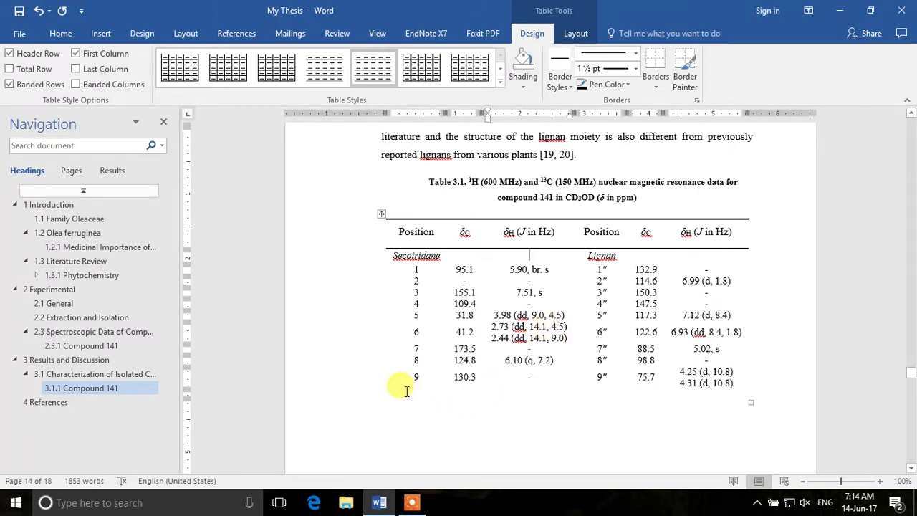
pyautogui.moveTo(406, 392); pyautogui.dragTo(757, 393)
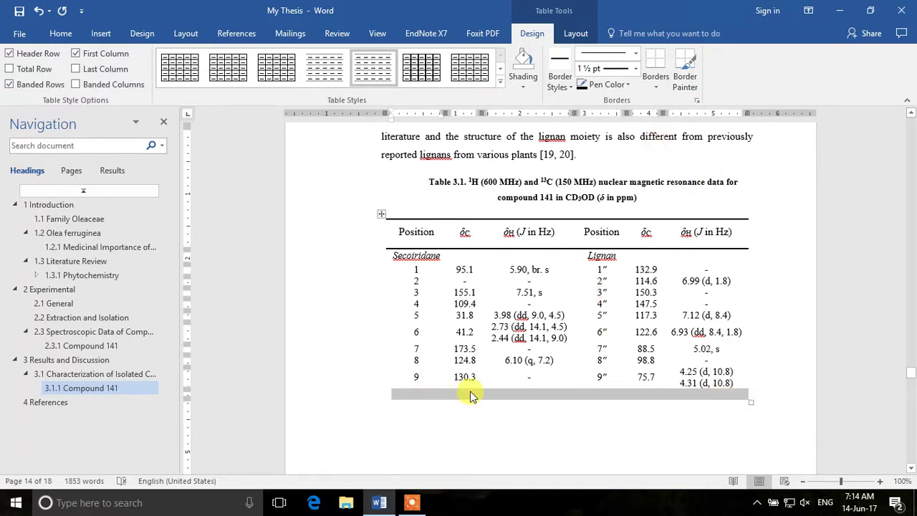
pyautogui.click(654, 85)
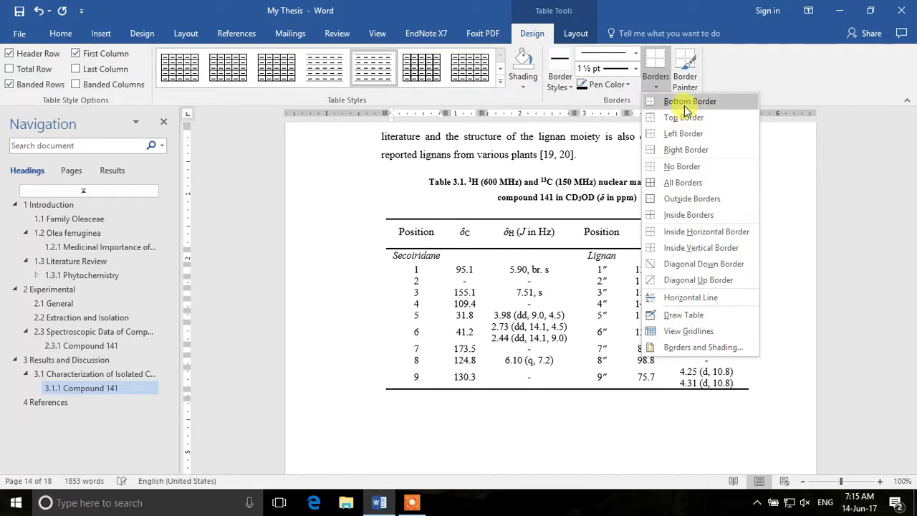
pyautogui.click(677, 101)
pyautogui.click(562, 441)
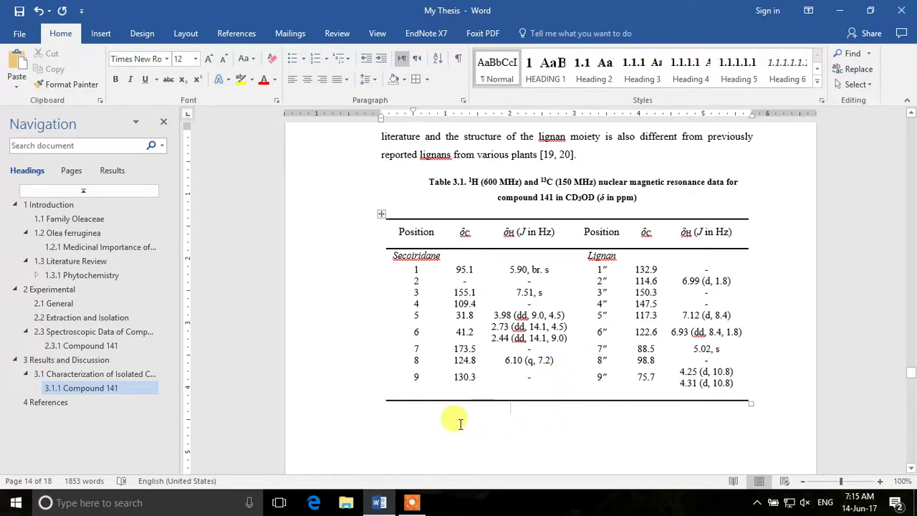
pyautogui.click(423, 408)
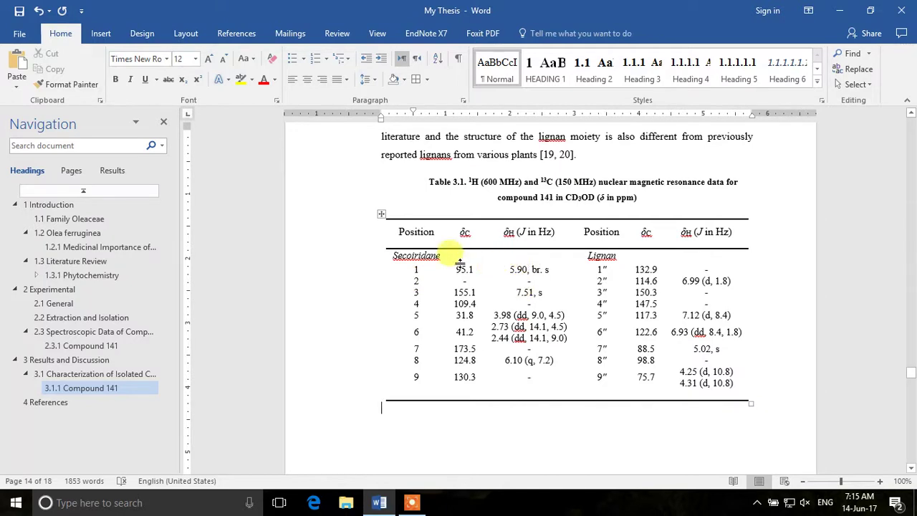
# Step: Add a right border to the first δH (J in Hz) column's cells from the Secoiridane row down to the last row
pyautogui.moveTo(394, 233)
pyautogui.mouseDown()
pyautogui.moveTo(466, 236)
pyautogui.moveTo(527, 258)
pyautogui.moveTo(471, 364)
pyautogui.moveTo(530, 381)
pyautogui.mouseUp()
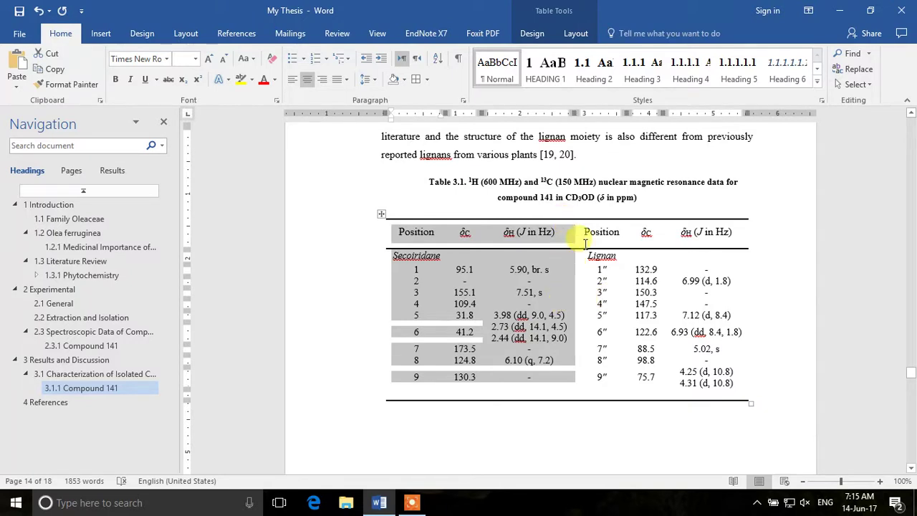
pyautogui.moveTo(577, 215)
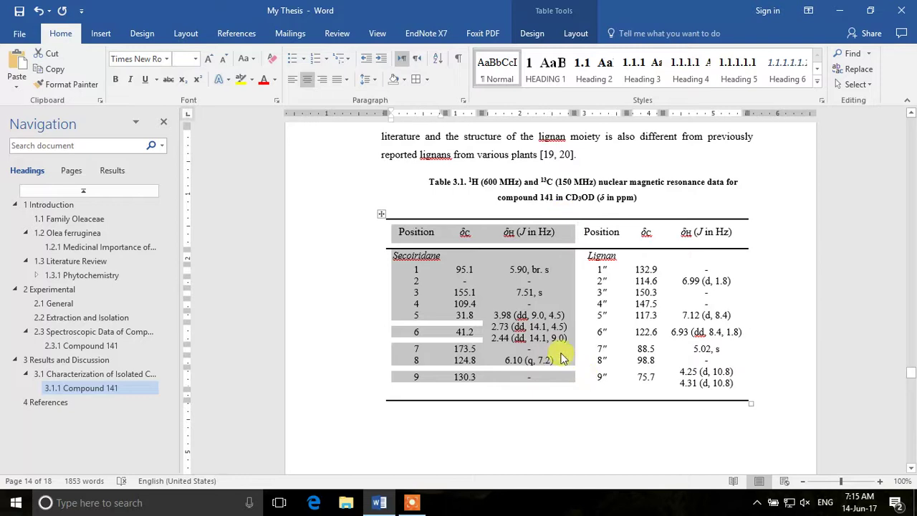
pyautogui.click(549, 294)
pyautogui.moveTo(490, 228); pyautogui.dragTo(550, 396)
pyautogui.click(530, 304)
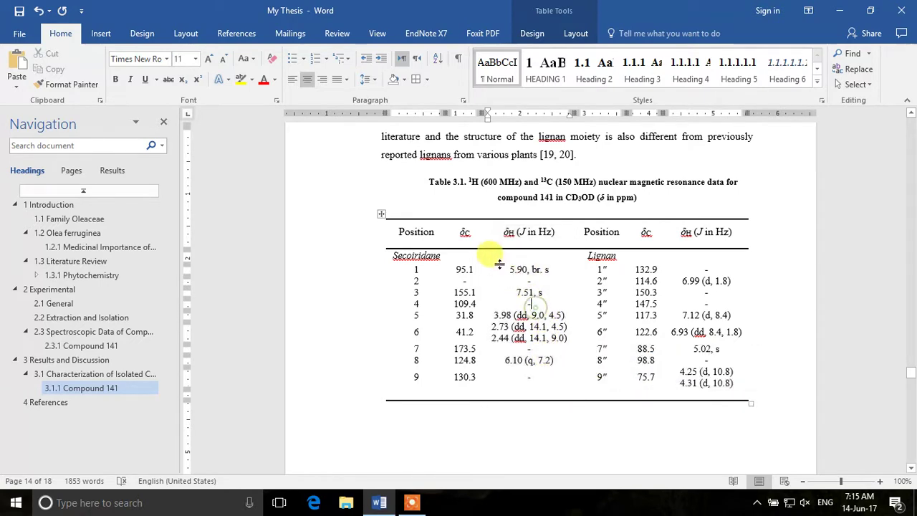
pyautogui.moveTo(498, 259); pyautogui.dragTo(546, 399)
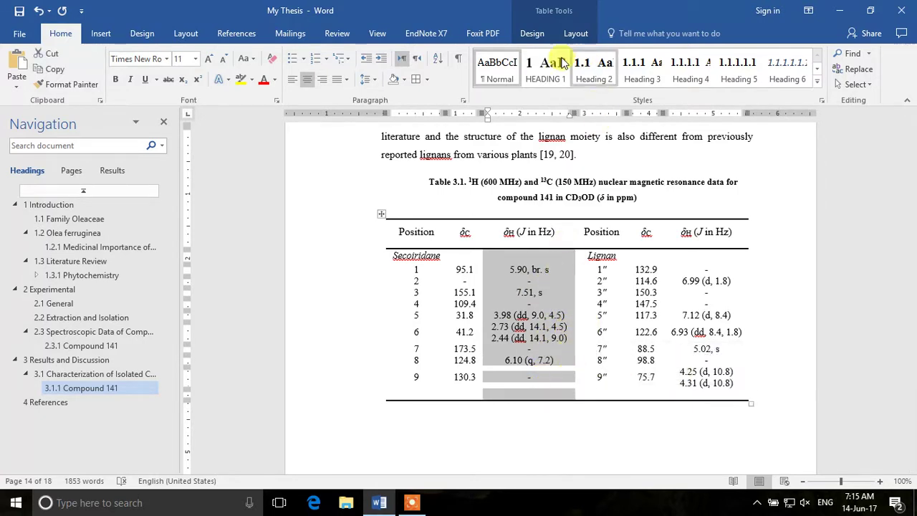
pyautogui.click(568, 13)
pyautogui.click(656, 88)
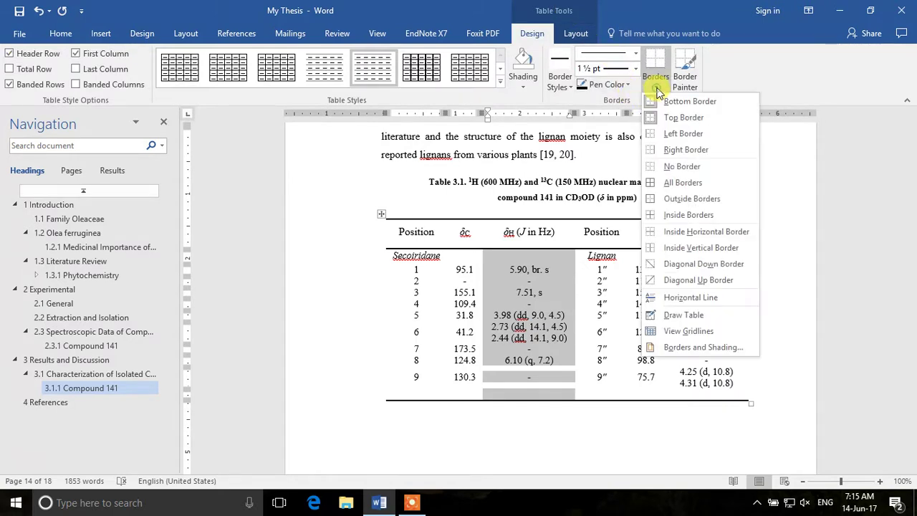
pyautogui.click(673, 151)
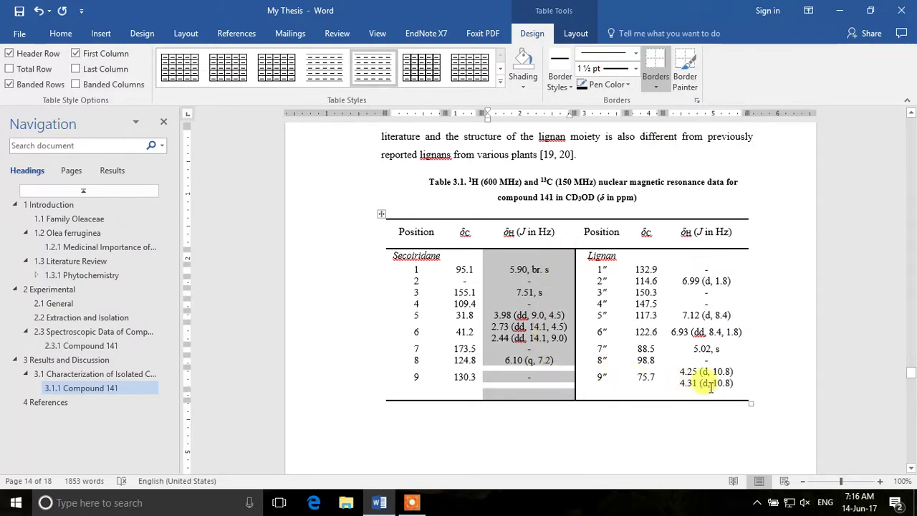
pyautogui.click(735, 384)
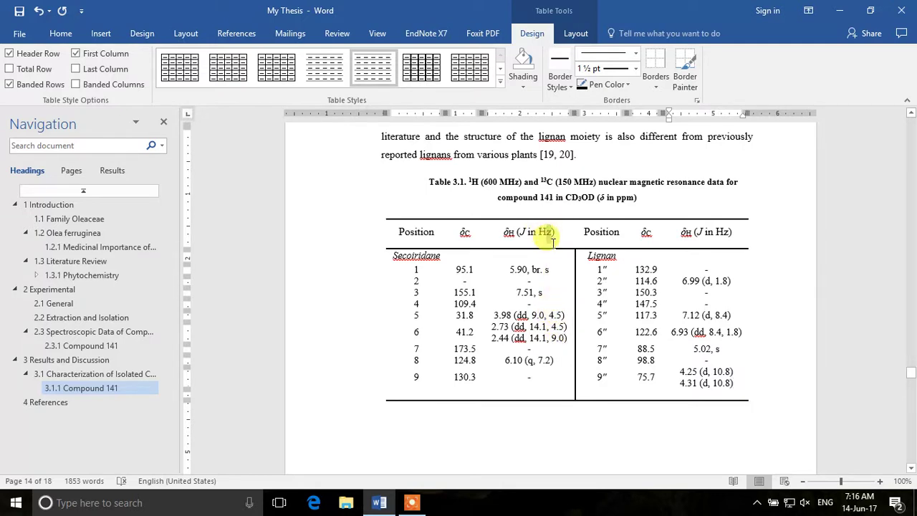
# Step: Add a right border to the header cell of the first δH (J in Hz) column
pyautogui.moveTo(484, 235); pyautogui.dragTo(571, 239)
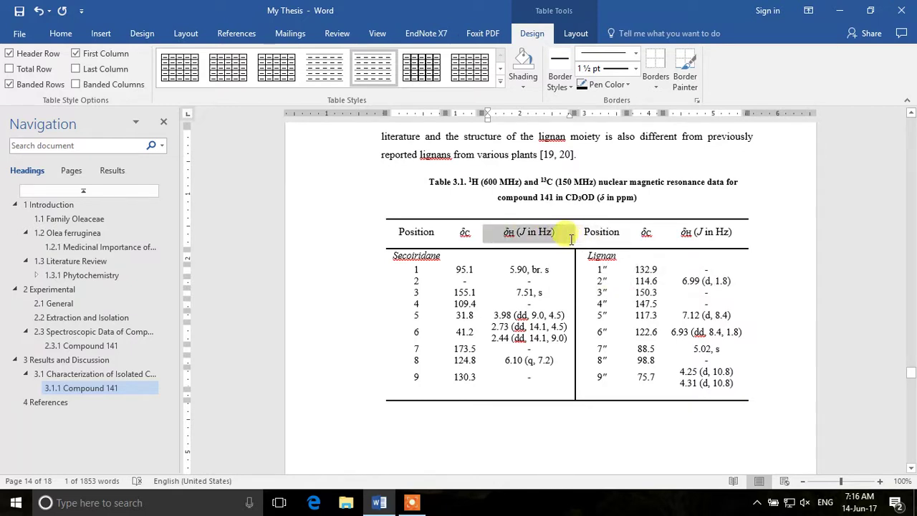
pyautogui.click(655, 76)
pyautogui.click(656, 74)
pyautogui.click(654, 74)
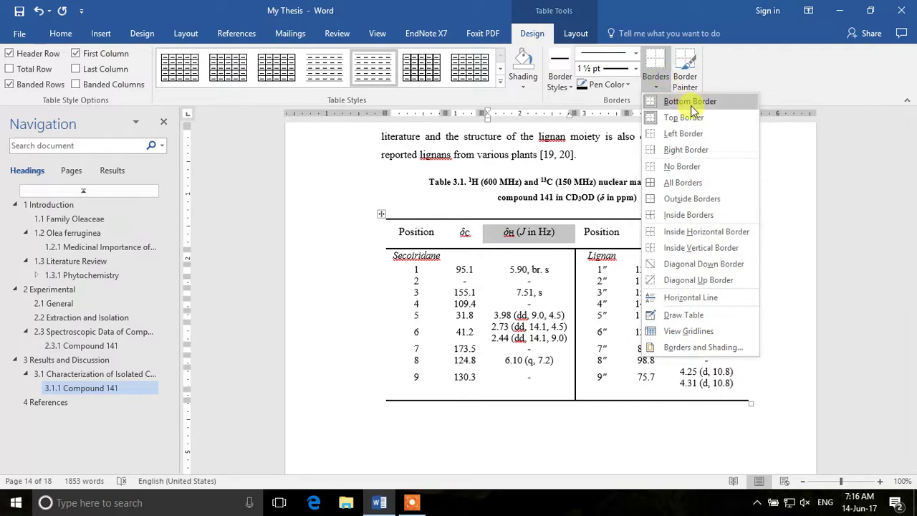
pyautogui.click(685, 150)
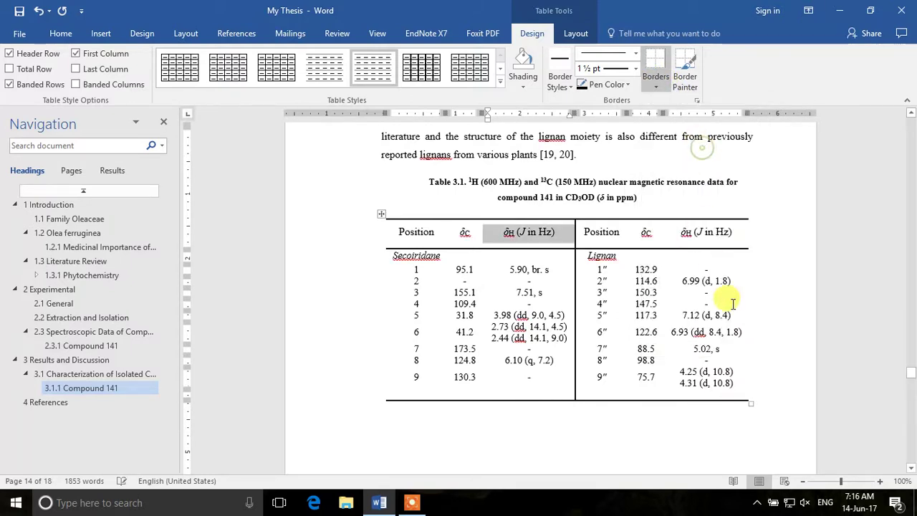
pyautogui.click(650, 452)
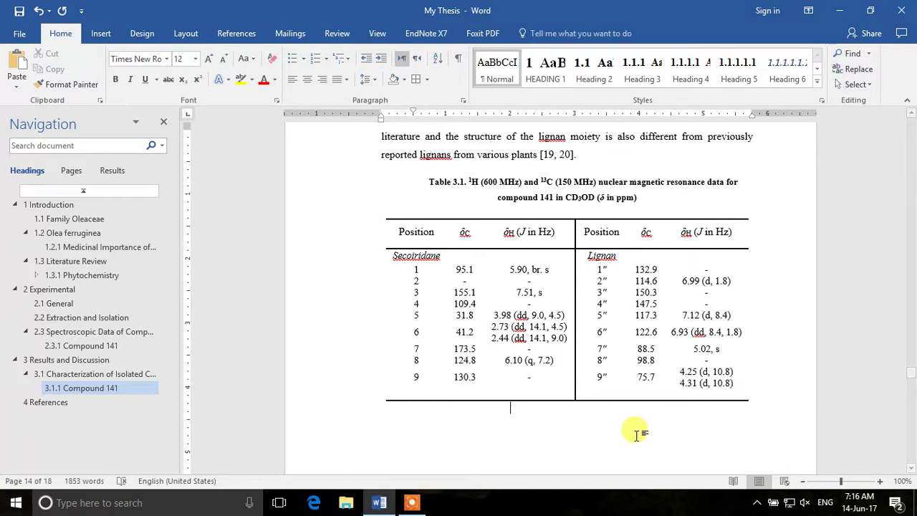
pyautogui.moveTo(603, 256); pyautogui.dragTo(656, 307)
pyautogui.moveTo(638, 270); pyautogui.dragTo(643, 392)
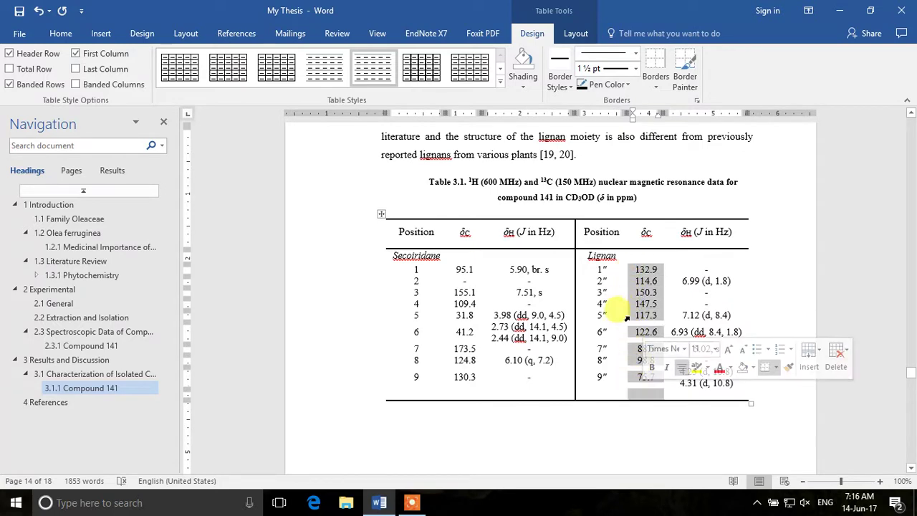
pyautogui.moveTo(638, 271); pyautogui.dragTo(643, 406)
pyautogui.hotkey('ctrl', 'z')
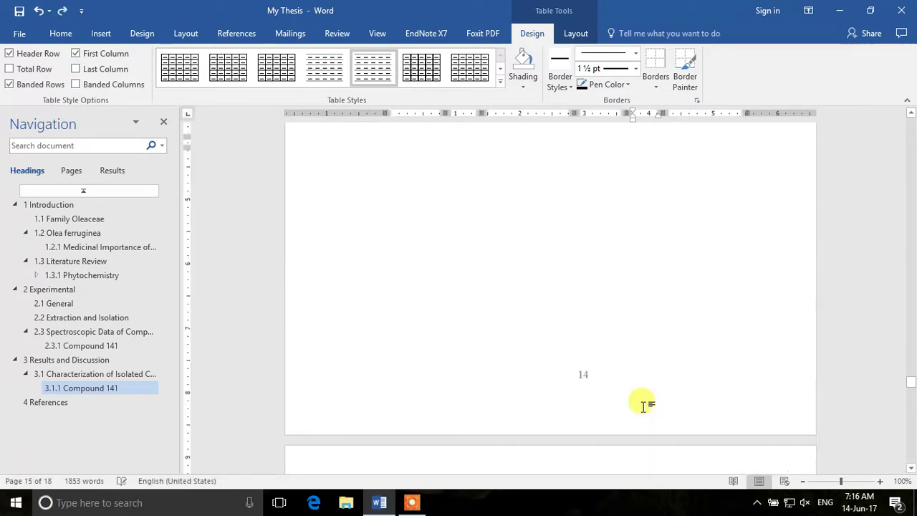
pyautogui.scroll(2, 652, 387)
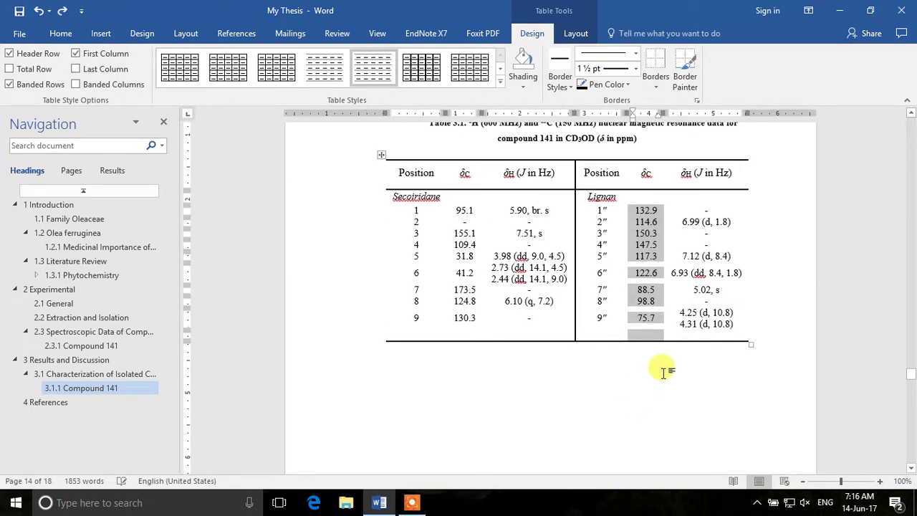
pyautogui.click(691, 351)
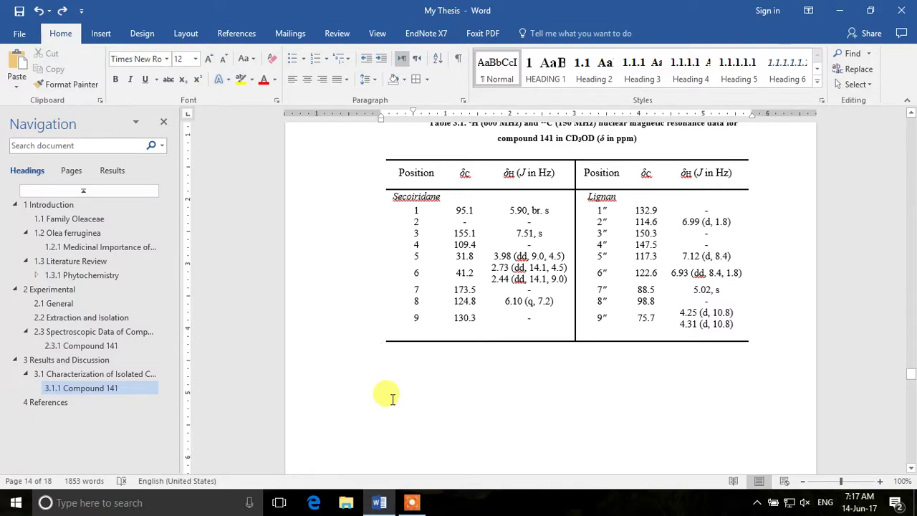
pyautogui.scroll(3, 556, 412)
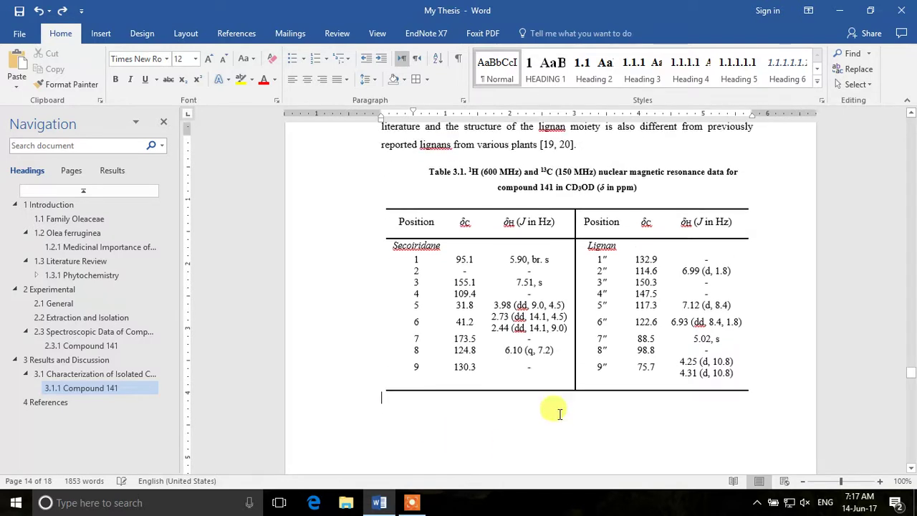
pyautogui.scroll(-2, 559, 413)
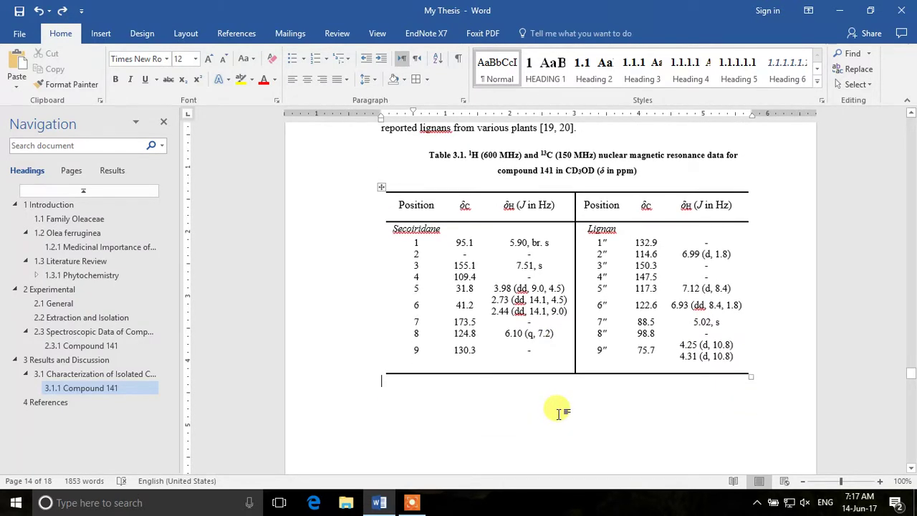
# Step: Select all cells of the table and view its table properties
pyautogui.click(547, 331)
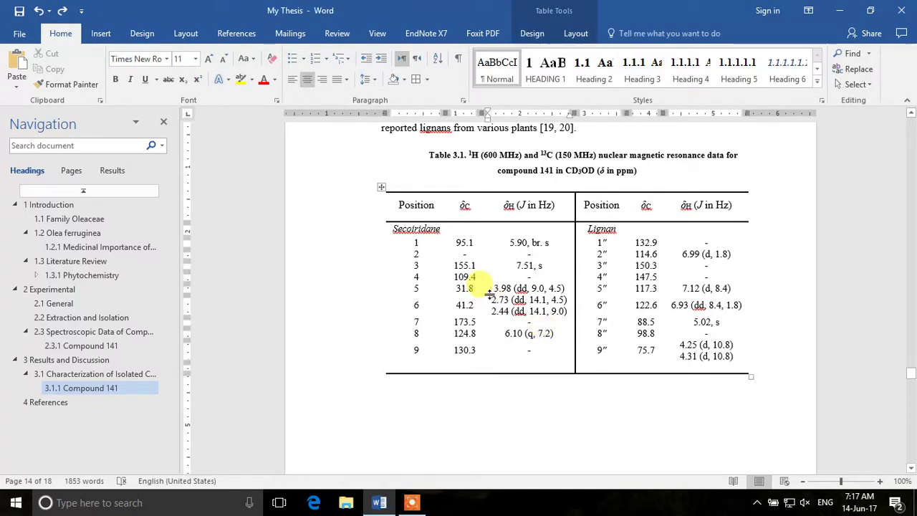
pyautogui.moveTo(394, 197); pyautogui.dragTo(716, 372)
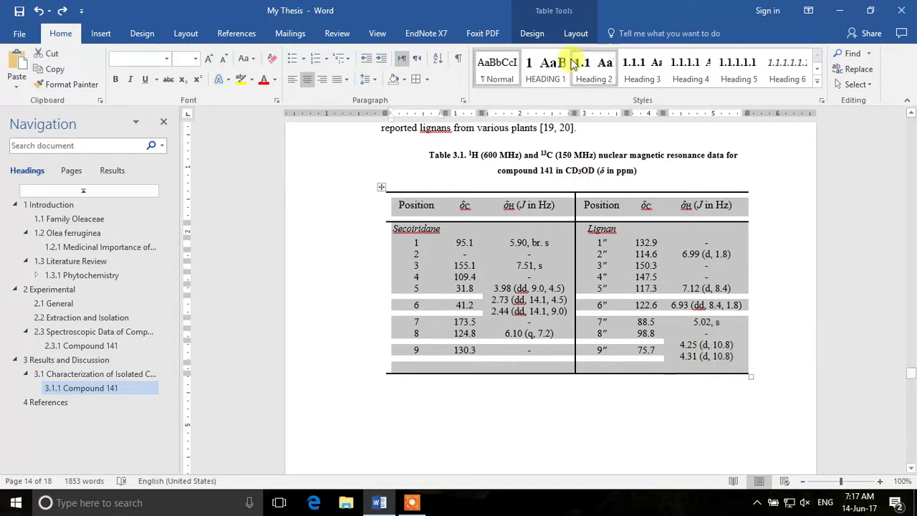
pyautogui.click(566, 12)
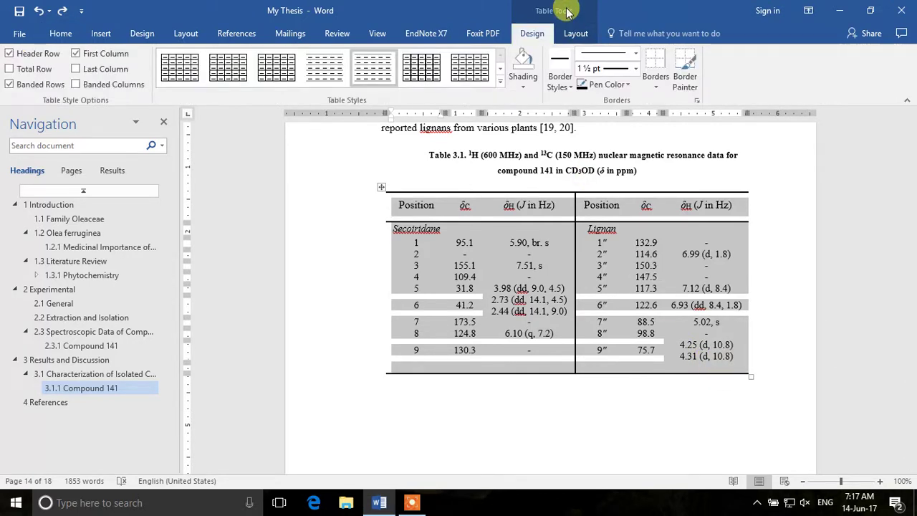
pyautogui.rightClick(488, 316)
pyautogui.click(537, 287)
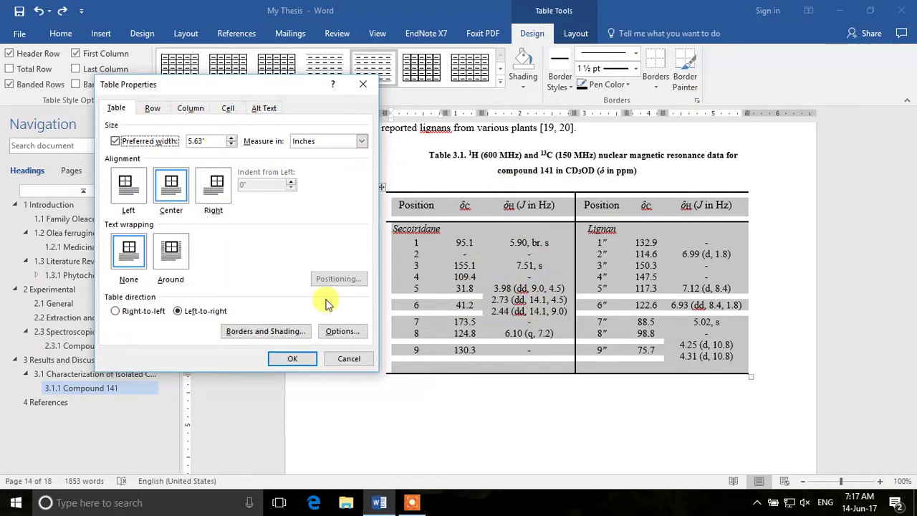
pyautogui.click(346, 360)
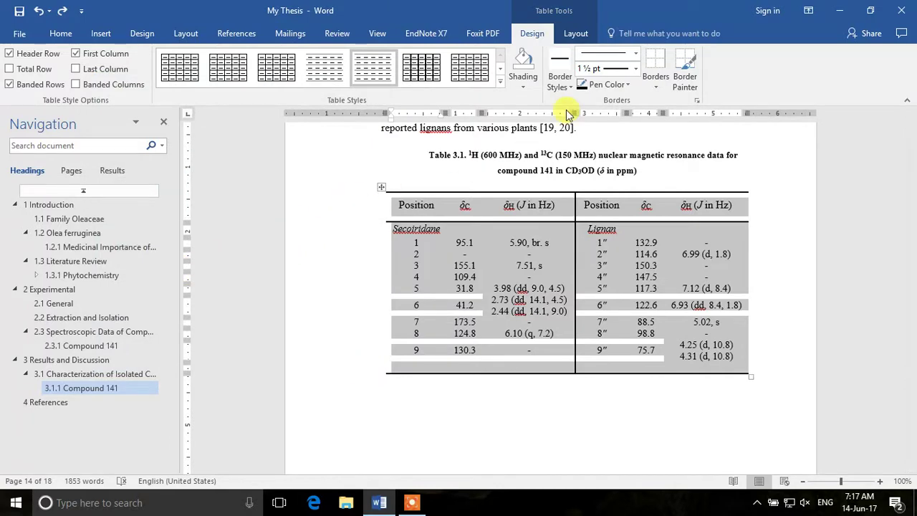
# Step: Try a 3 pt thick-and-thin multi-line style on all borders of the selected table, and undo it
pyautogui.click(653, 85)
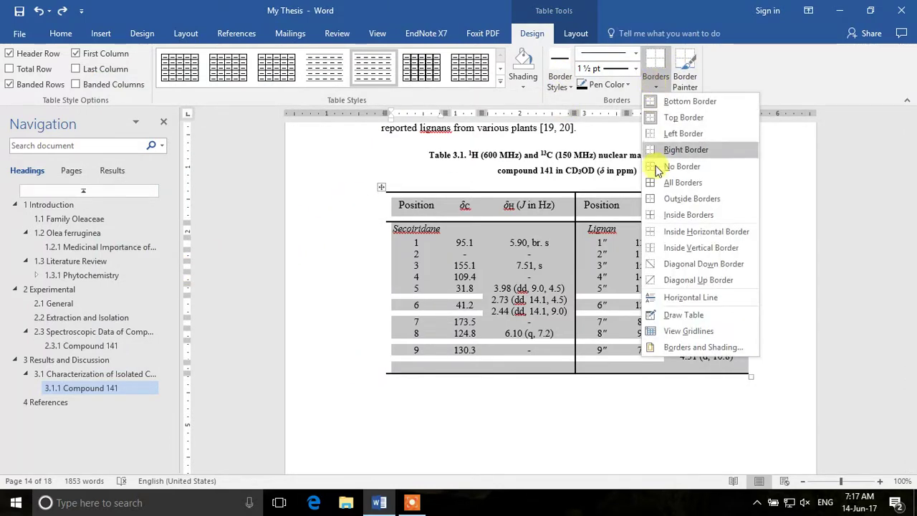
pyautogui.click(561, 88)
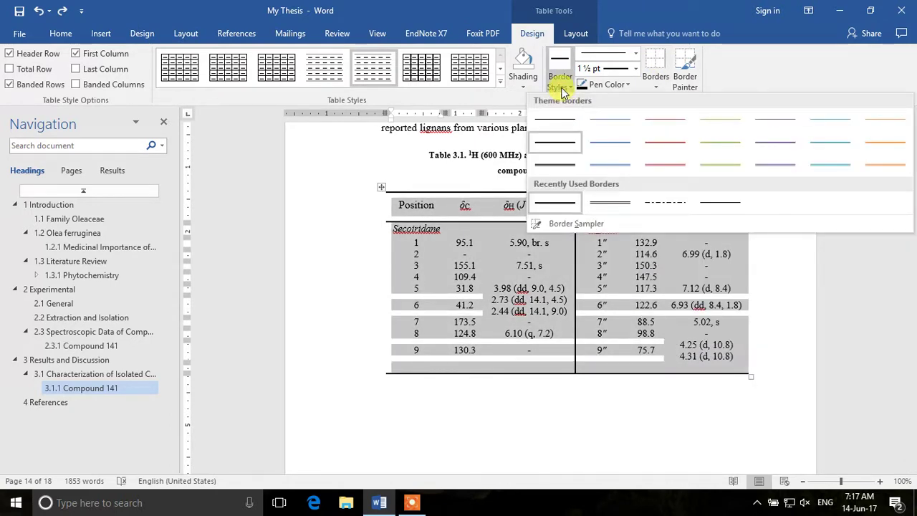
pyautogui.click(635, 63)
pyautogui.click(636, 53)
pyautogui.moveTo(643, 161); pyautogui.dragTo(641, 271)
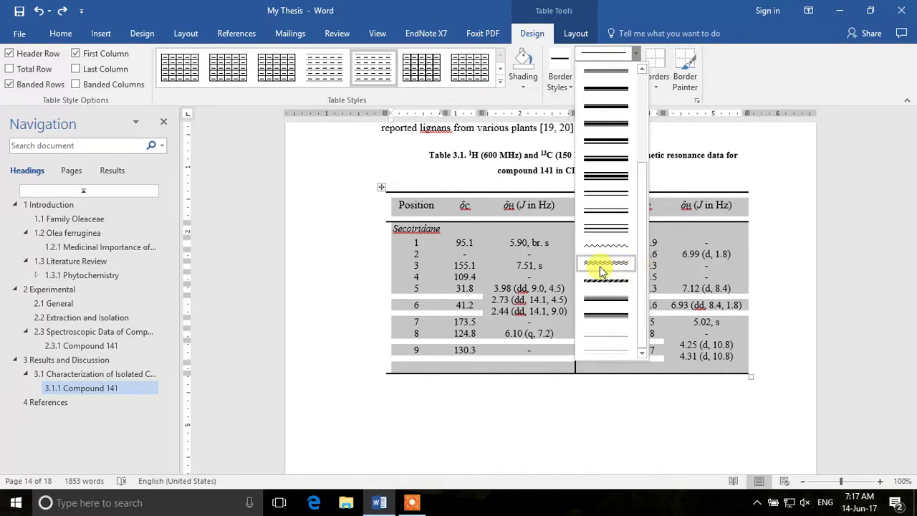
pyautogui.click(615, 127)
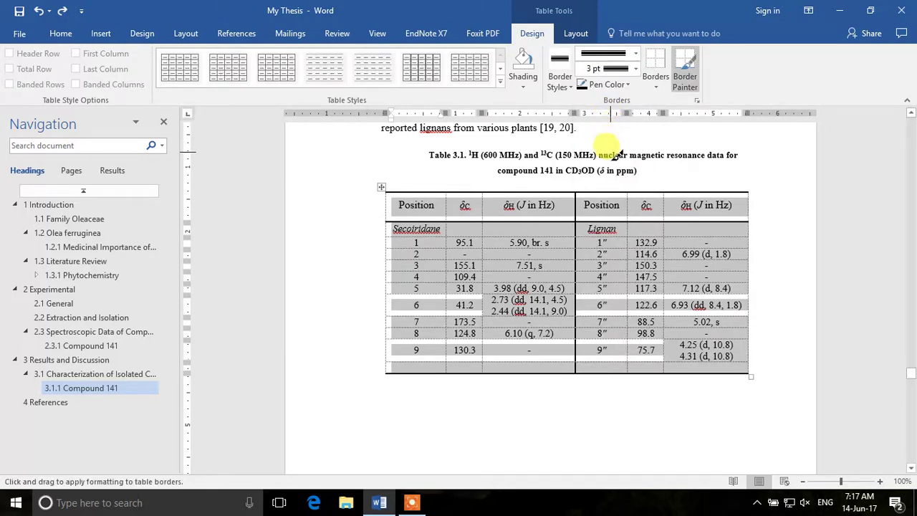
pyautogui.click(655, 84)
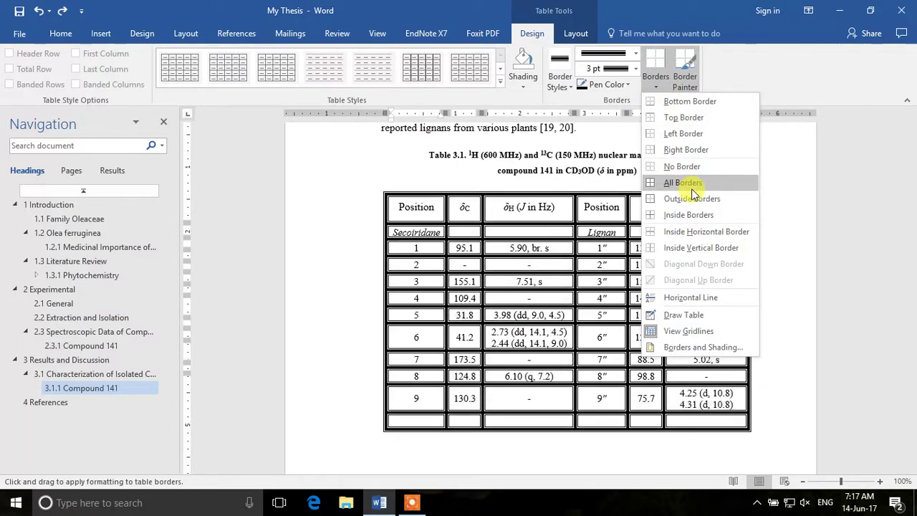
pyautogui.click(691, 189)
pyautogui.click(658, 175)
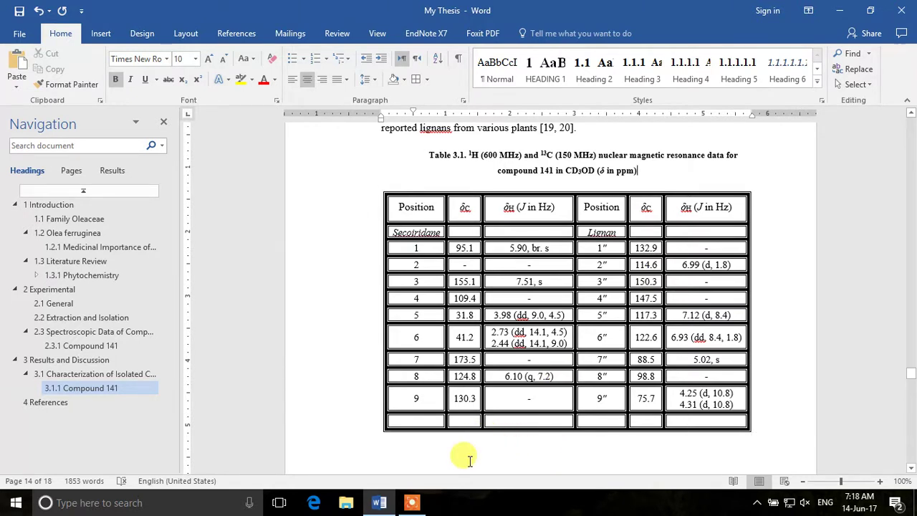
pyautogui.hotkey('ctrl', 'z')
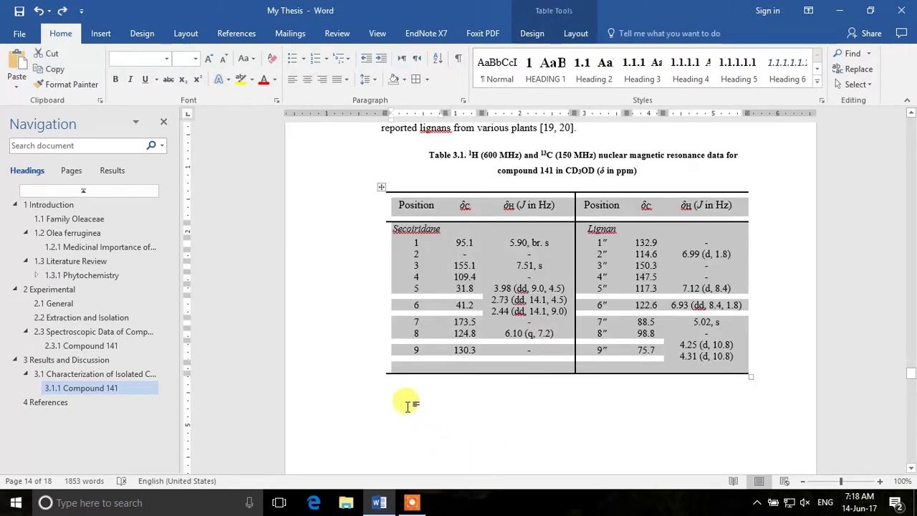
pyautogui.click(383, 387)
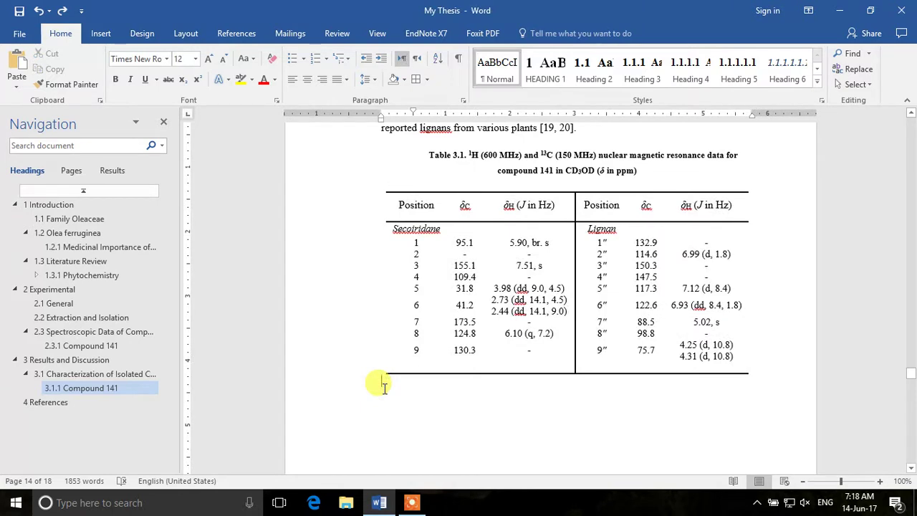